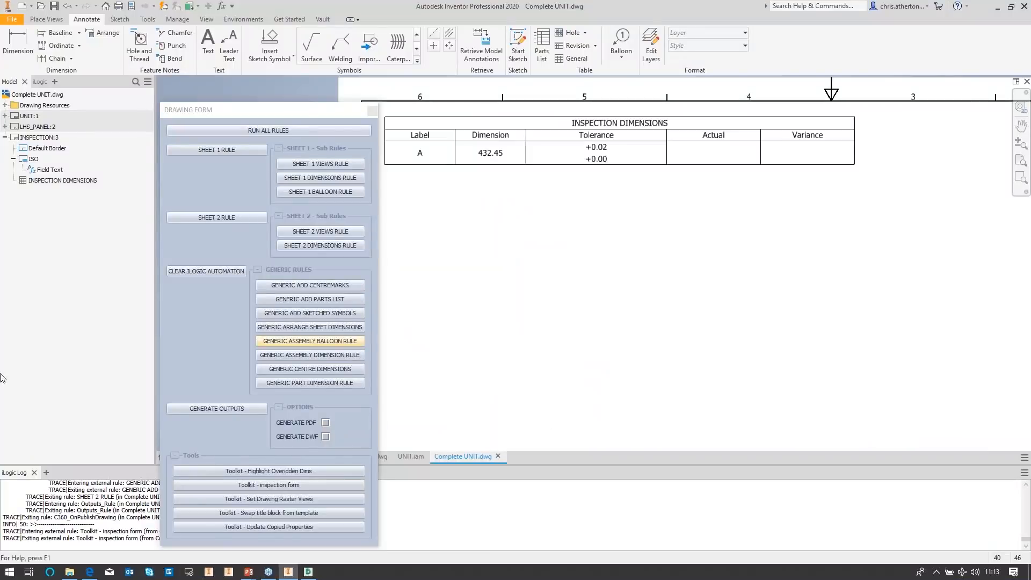
# Step: Close the drawing form, switch to the MS COUPLING ASSEMBLY model and open its CONFIGURATION form
pyautogui.click(373, 110)
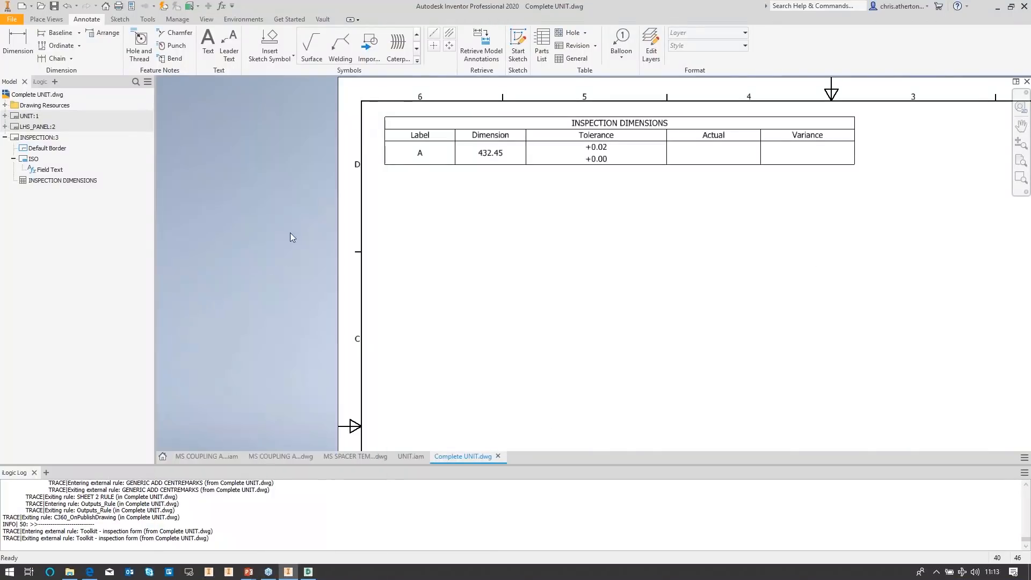
pyautogui.click(206, 456)
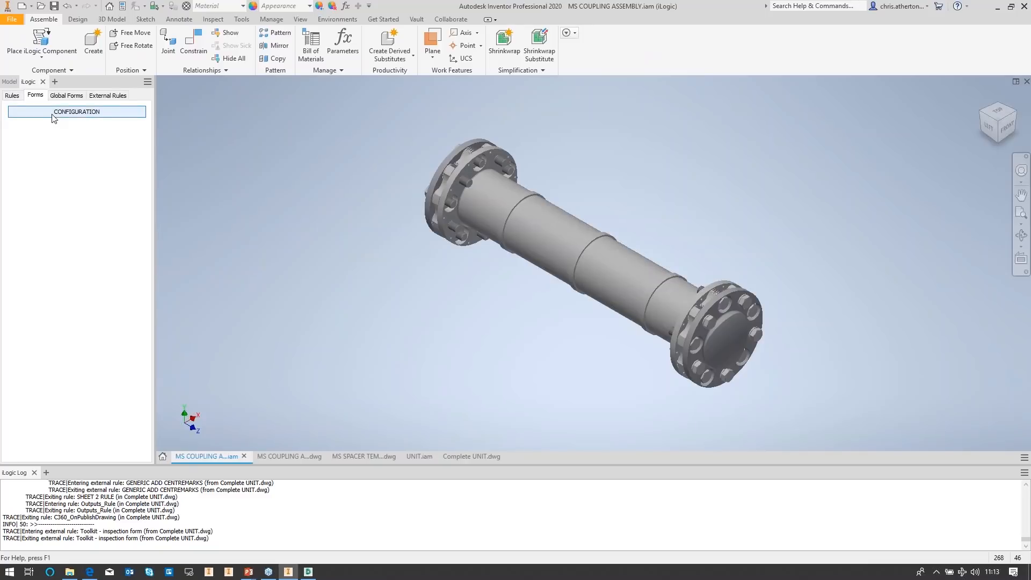
pyautogui.click(54, 112)
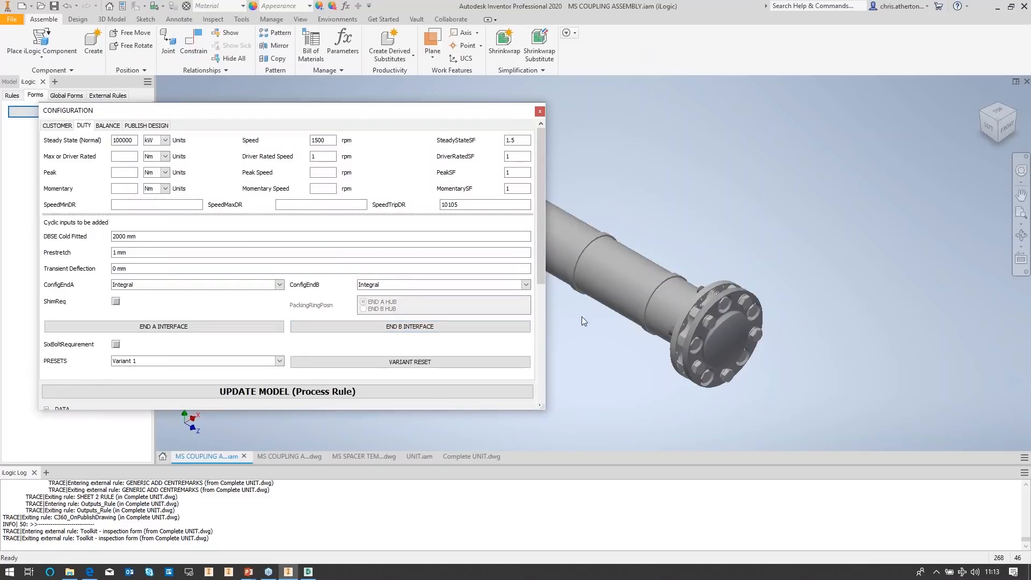
# Step: Review the Customer, Balance, Publish Design and Duty tabs of the configuration form, then close it
pyautogui.moveTo(541, 410)
pyautogui.mouseDown()
pyautogui.moveTo(548, 559)
pyautogui.moveTo(545, 404)
pyautogui.moveTo(542, 412)
pyautogui.mouseUp()
pyautogui.click(57, 126)
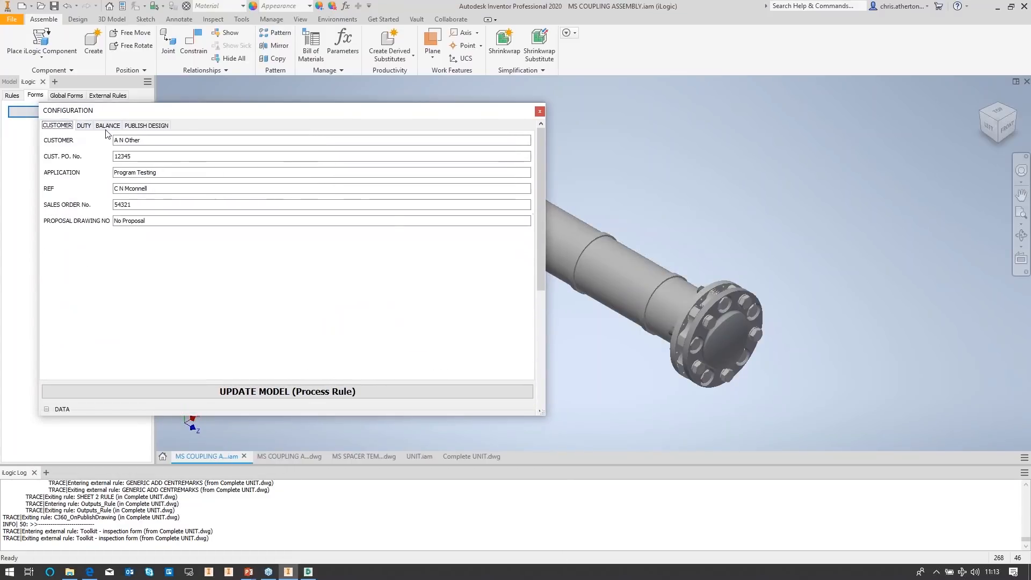
pyautogui.click(107, 126)
pyautogui.click(141, 125)
pyautogui.click(84, 126)
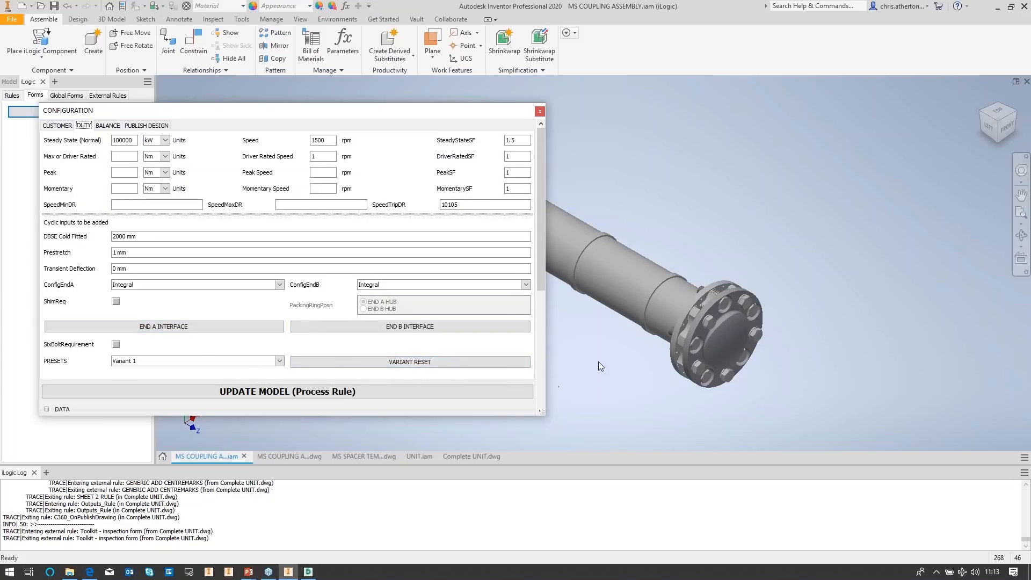
pyautogui.moveTo(598, 362); pyautogui.dragTo(628, 360, button='middle')
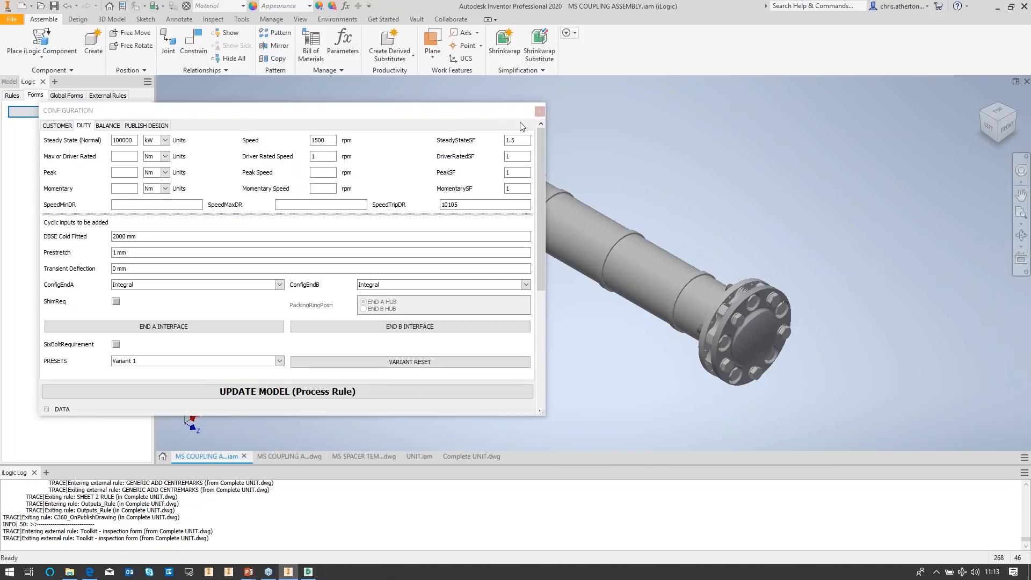
pyautogui.click(540, 112)
# Step: Switch to the coupling assembly drawing and run the PUBLISH RULE from Form 1 under the iLogic forms
pyautogui.click(282, 459)
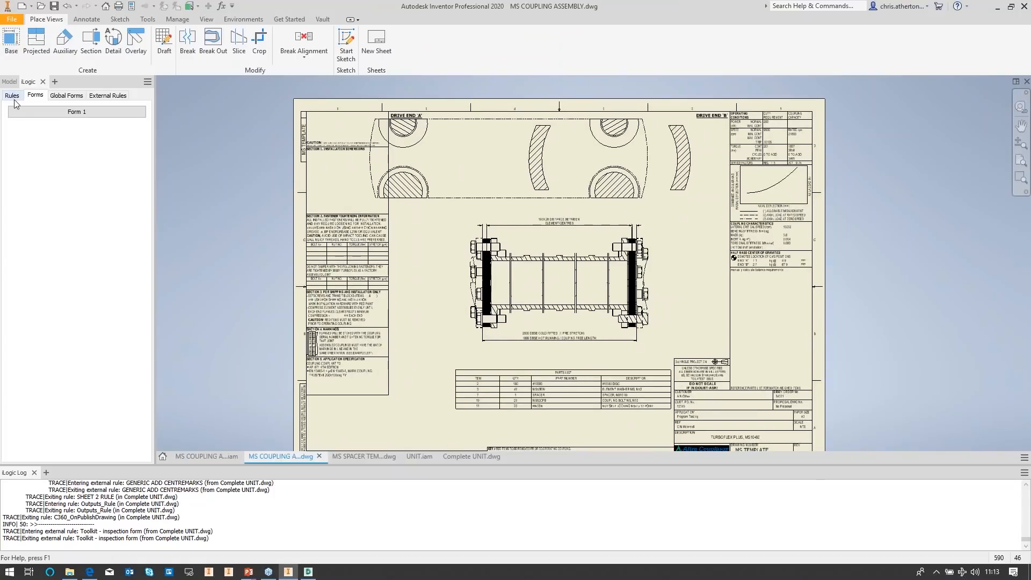
pyautogui.click(32, 111)
pyautogui.click(13, 96)
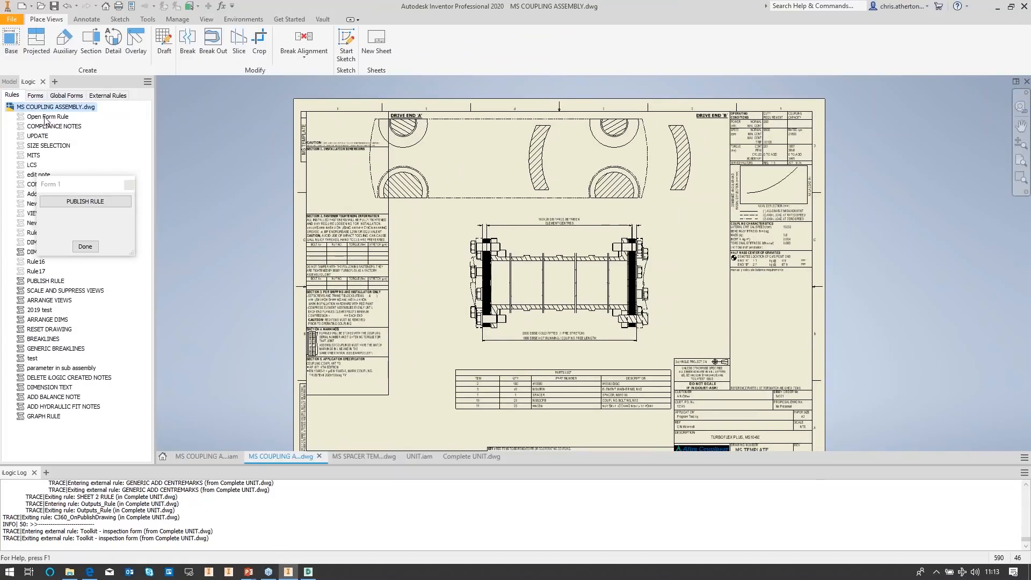
pyautogui.click(79, 201)
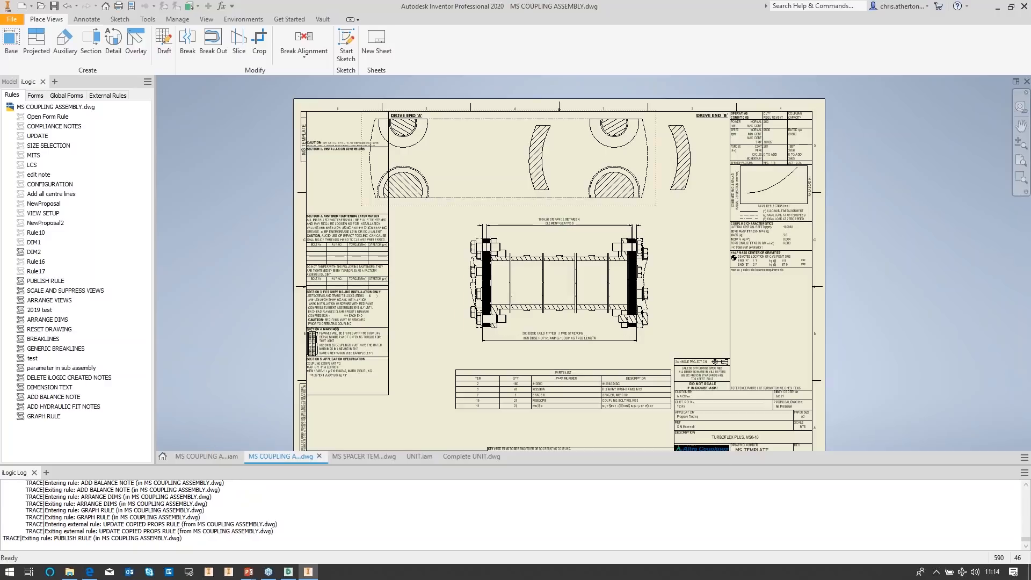
# Step: Reopen the assembly's CONFIGURATION form and set PRESETS to Variant 2 to update the coupling model
pyautogui.click(210, 456)
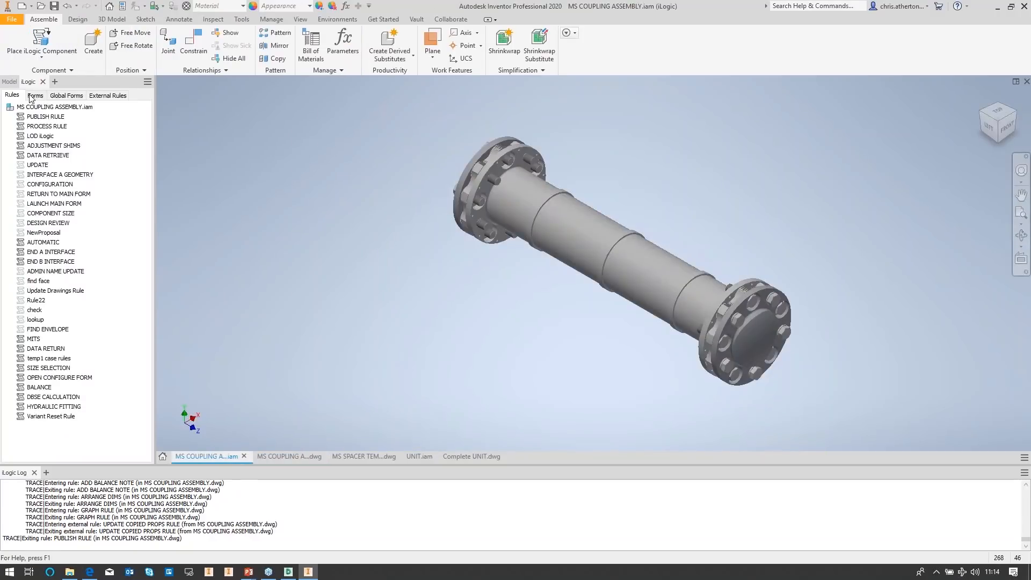
pyautogui.click(35, 95)
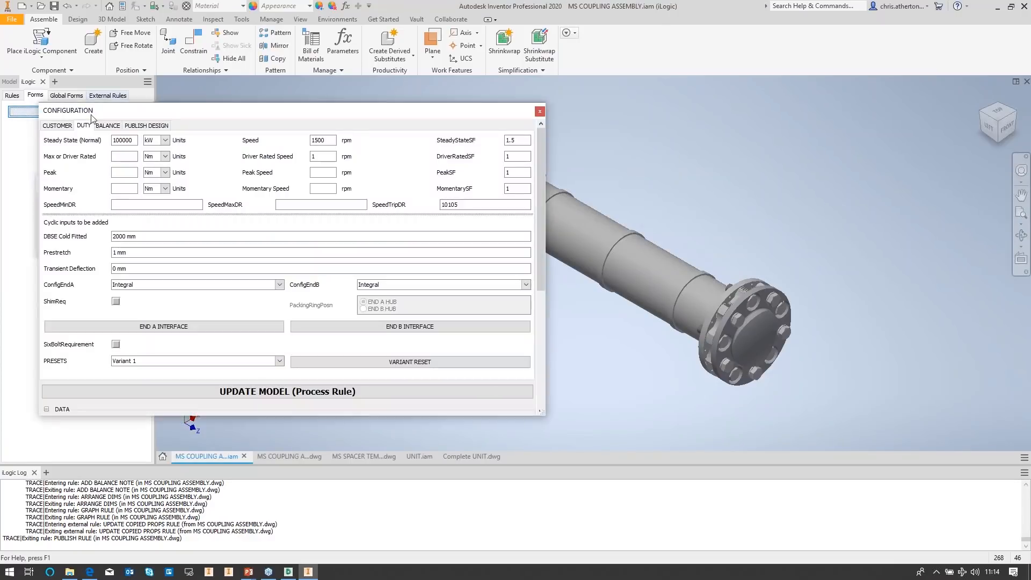
pyautogui.click(175, 361)
pyautogui.click(167, 378)
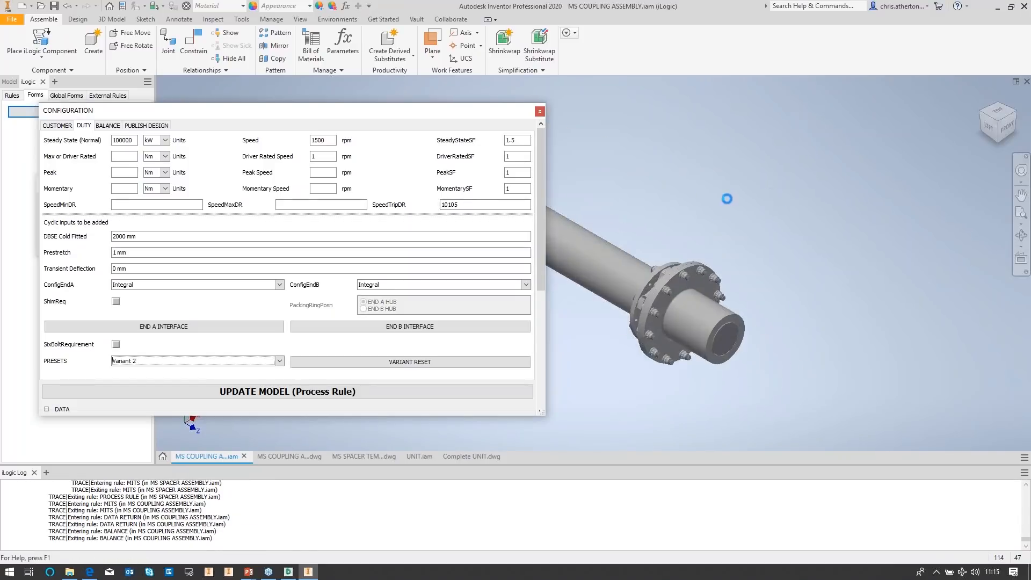
pyautogui.moveTo(615, 161); pyautogui.dragTo(770, 167, button='middle')
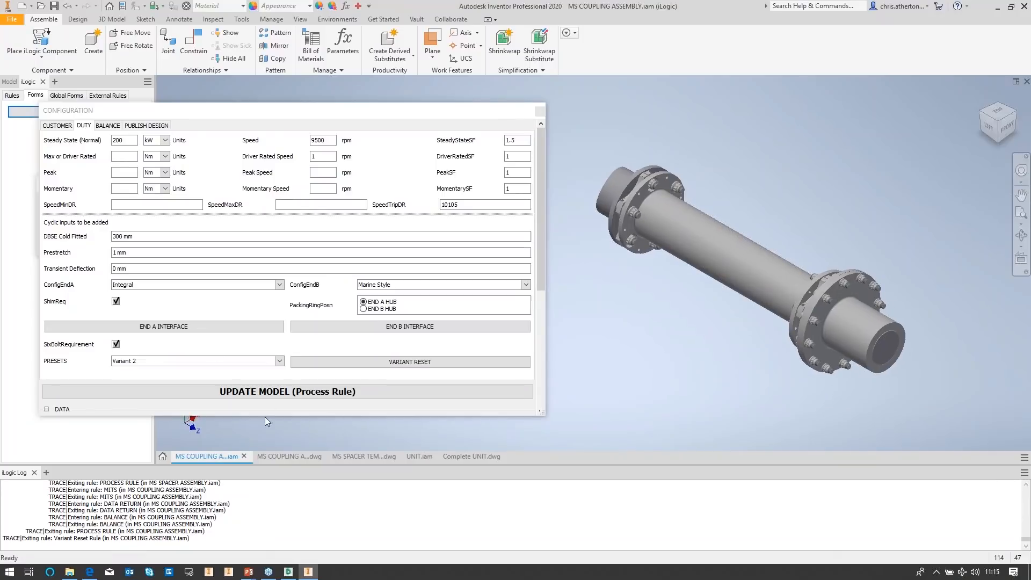
# Step: Switch to the coupling drawing, run the PUBLISH RULE to regenerate it, and close Form 1 with Done
pyautogui.click(285, 457)
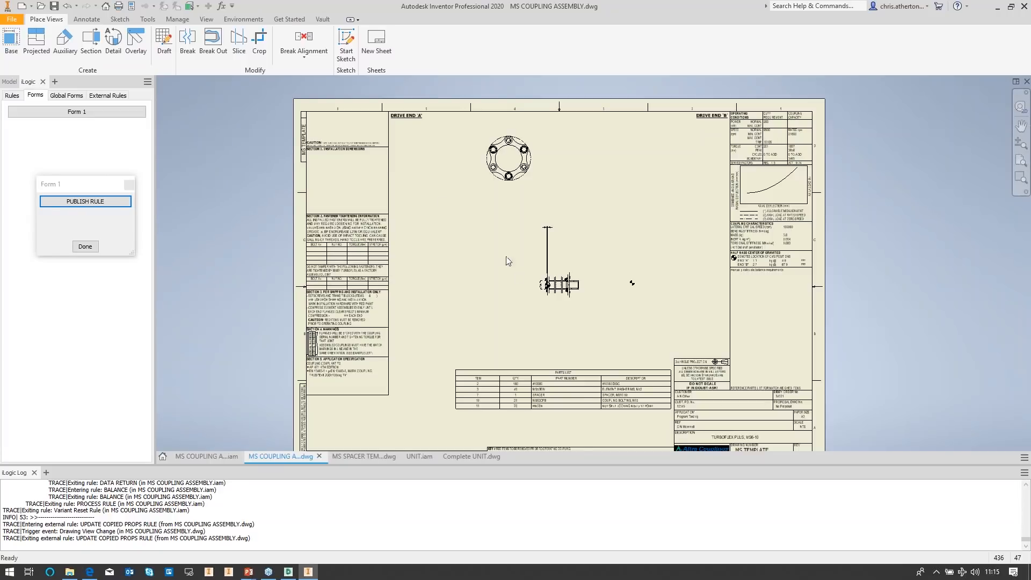
pyautogui.click(84, 201)
pyautogui.click(115, 114)
pyautogui.click(85, 201)
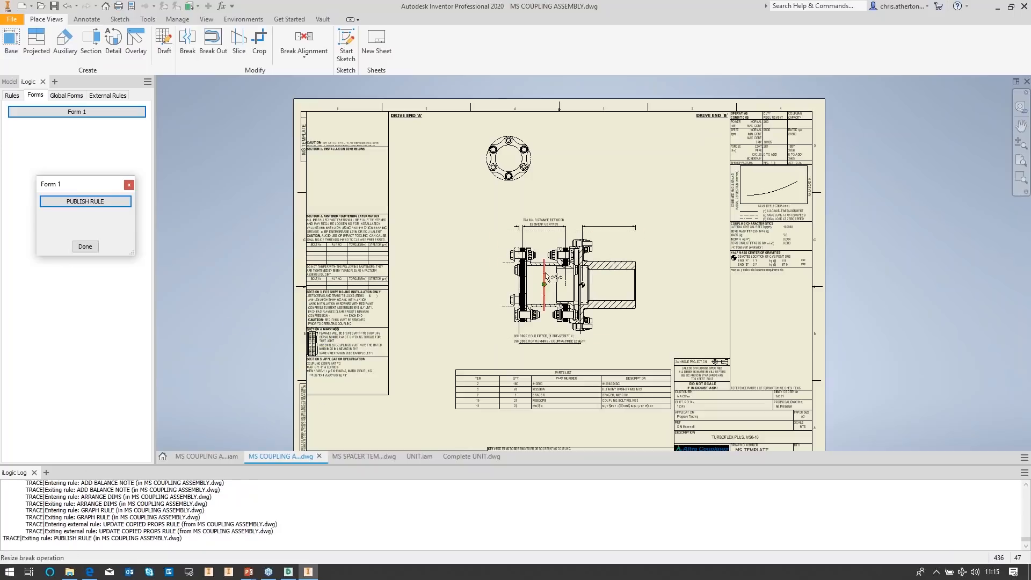
pyautogui.scroll(3, 547, 269)
pyautogui.scroll(-2, 560, 267)
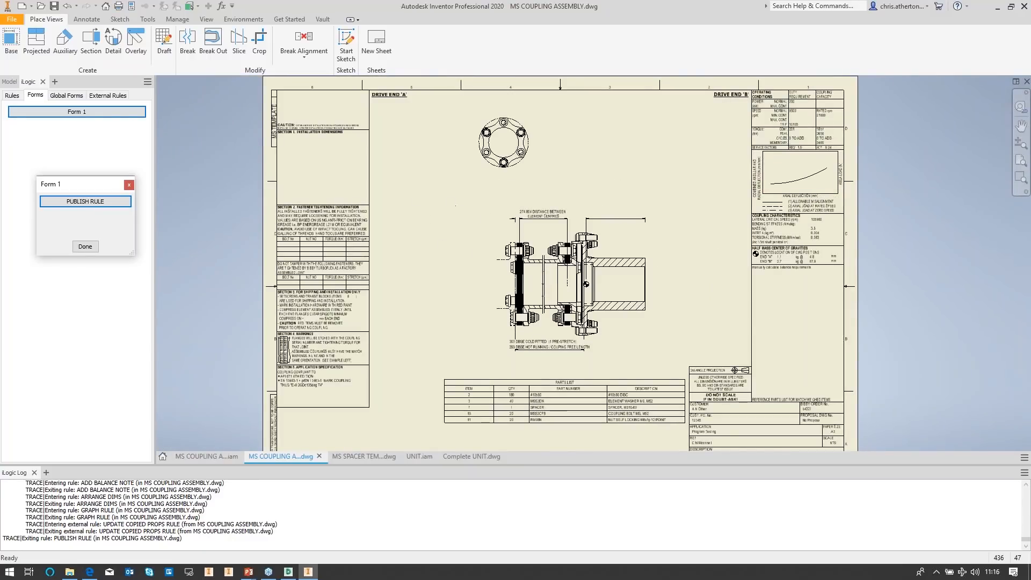
pyautogui.click(85, 246)
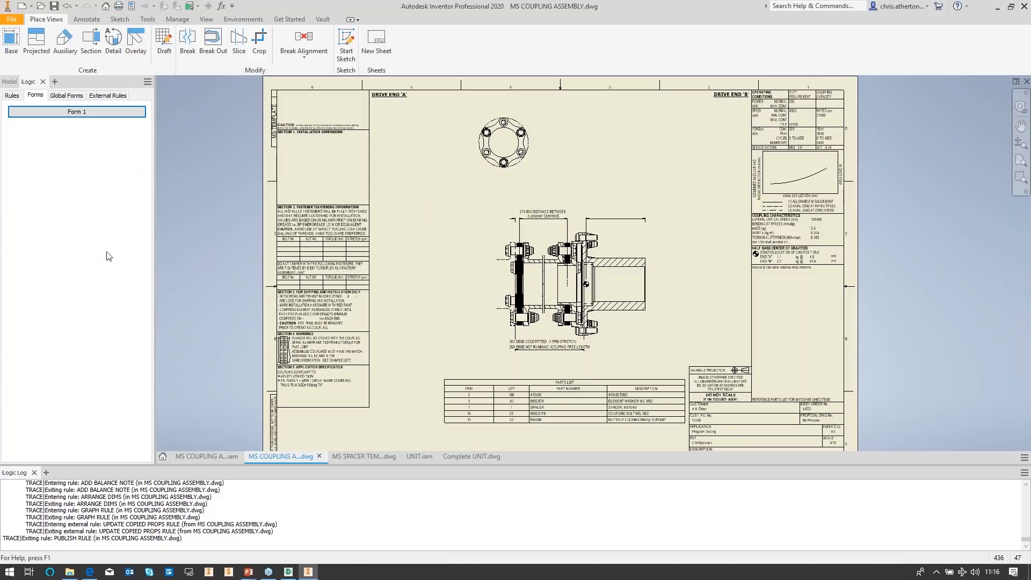
# Step: Return to the assembly and examine the Publish Design tab of the configuration form before closing it
pyautogui.click(213, 455)
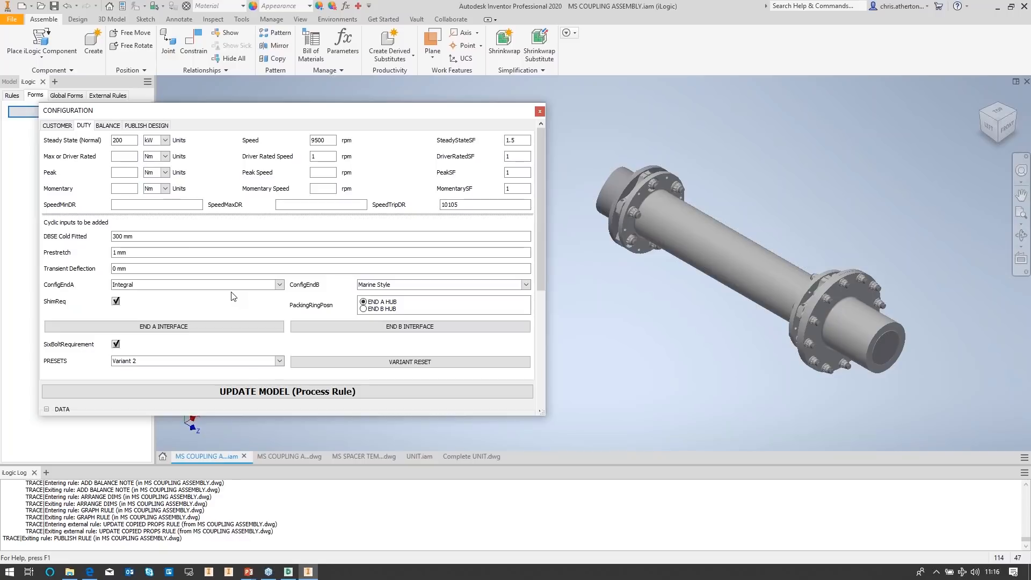
pyautogui.click(148, 128)
pyautogui.moveTo(198, 113); pyautogui.dragTo(214, 100)
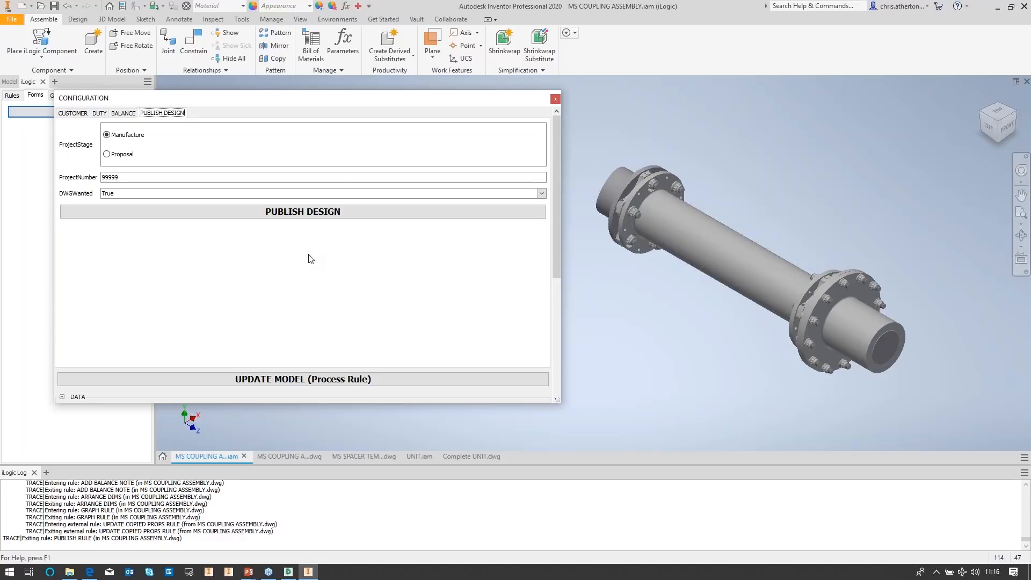
pyautogui.click(555, 99)
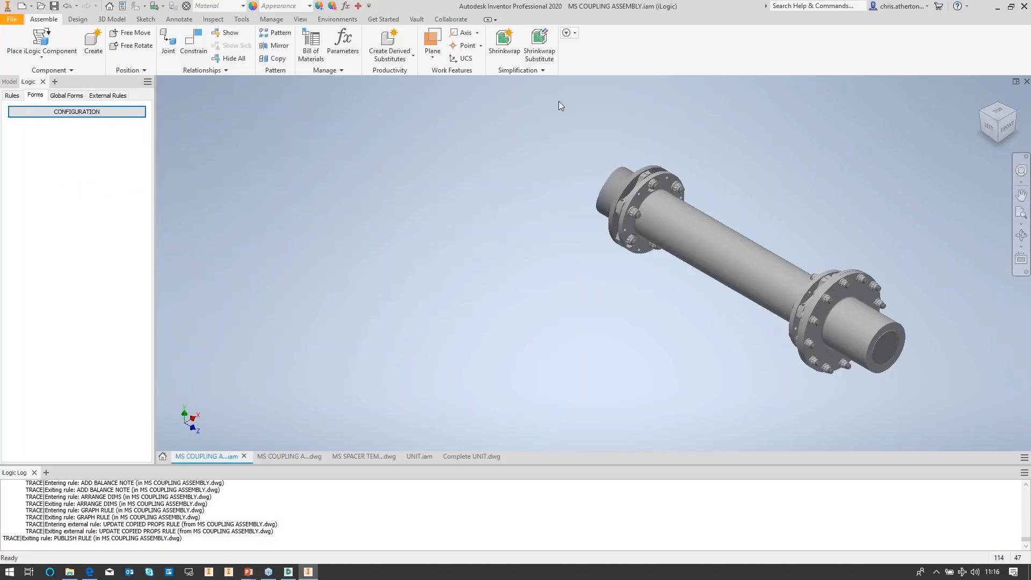
pyautogui.hotkey('alt', 'Tab')
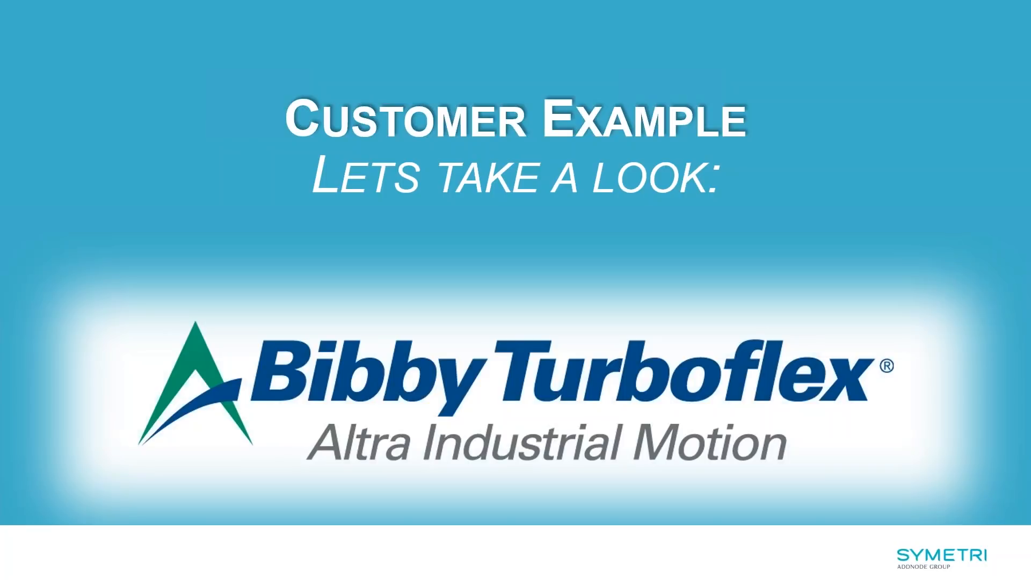
pyautogui.press('Right')
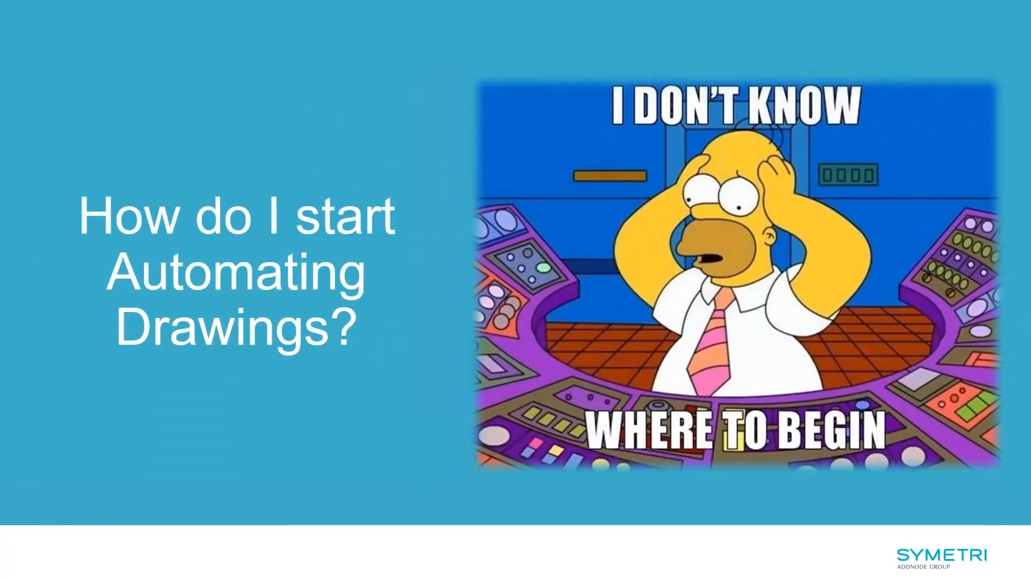
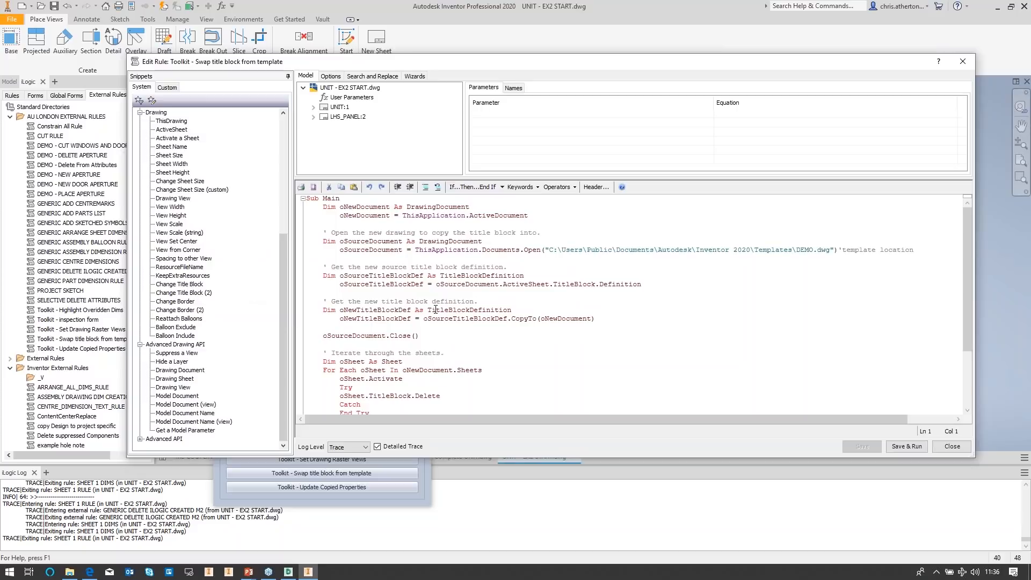
# Step: Review the Toolkit - Swap title block from template rule code, then save and run it on the drawing
pyautogui.scroll(-3, 487, 313)
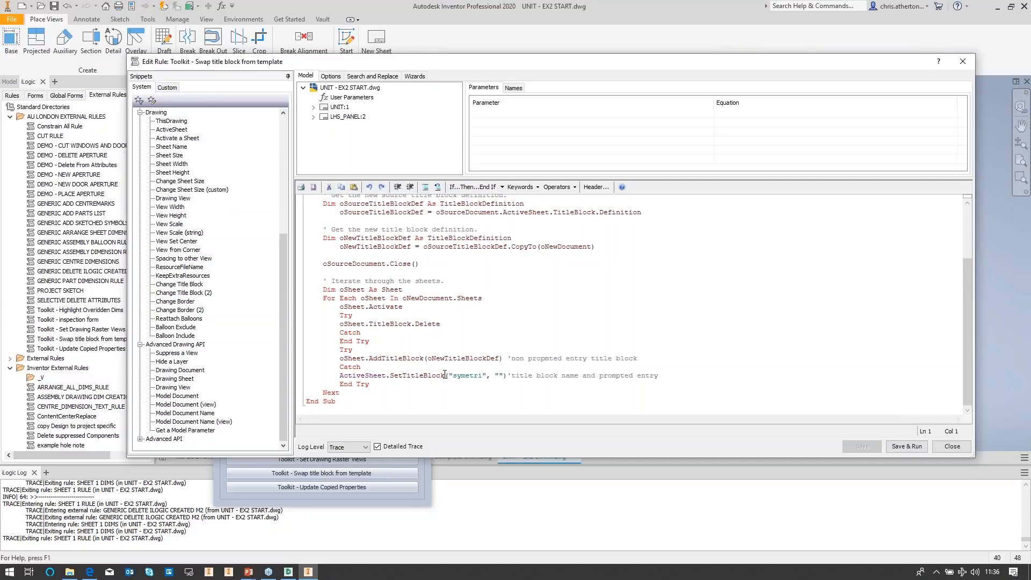
pyautogui.scroll(3, 448, 360)
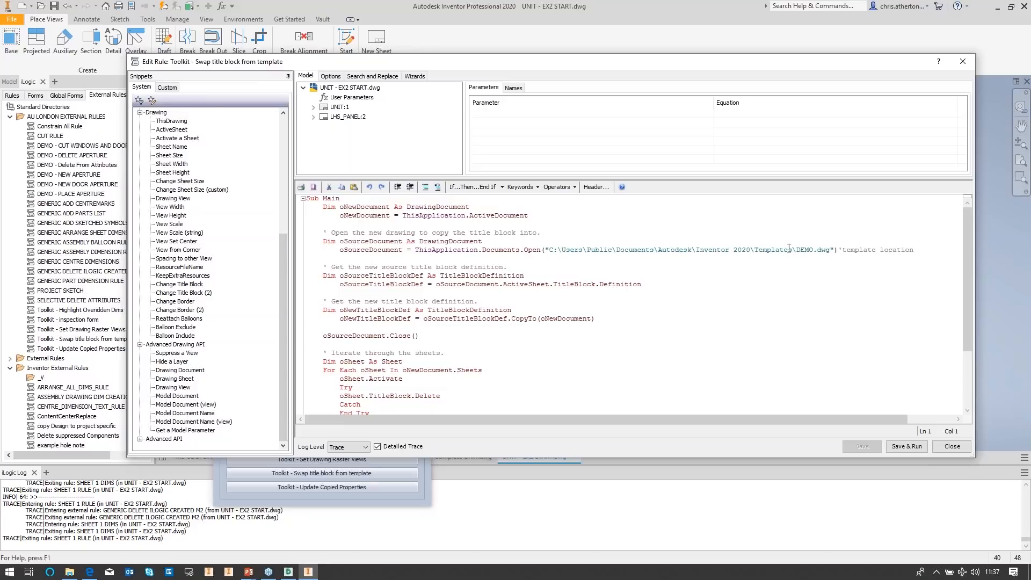
pyautogui.scroll(-3, 797, 250)
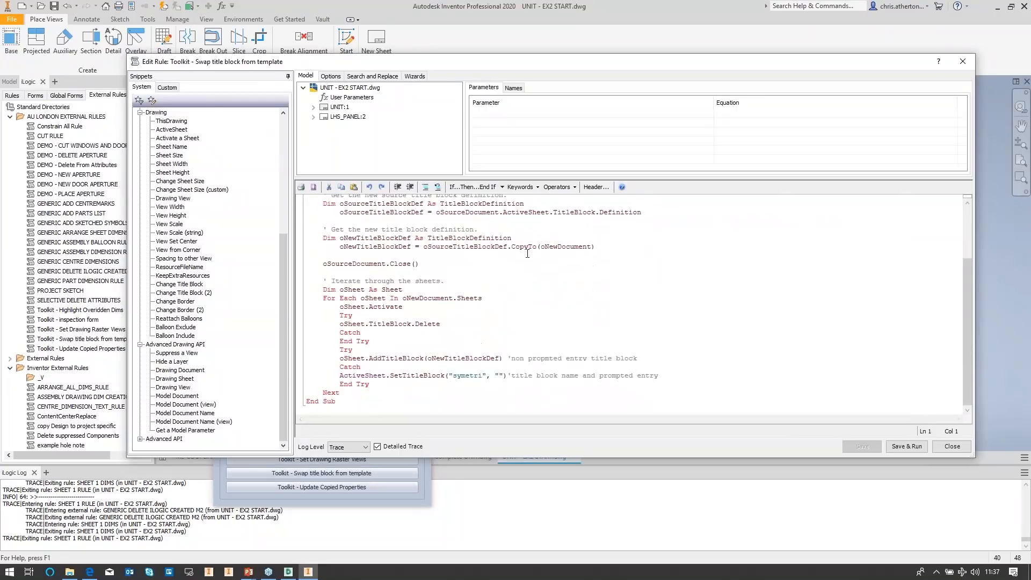
pyautogui.scroll(1, 527, 253)
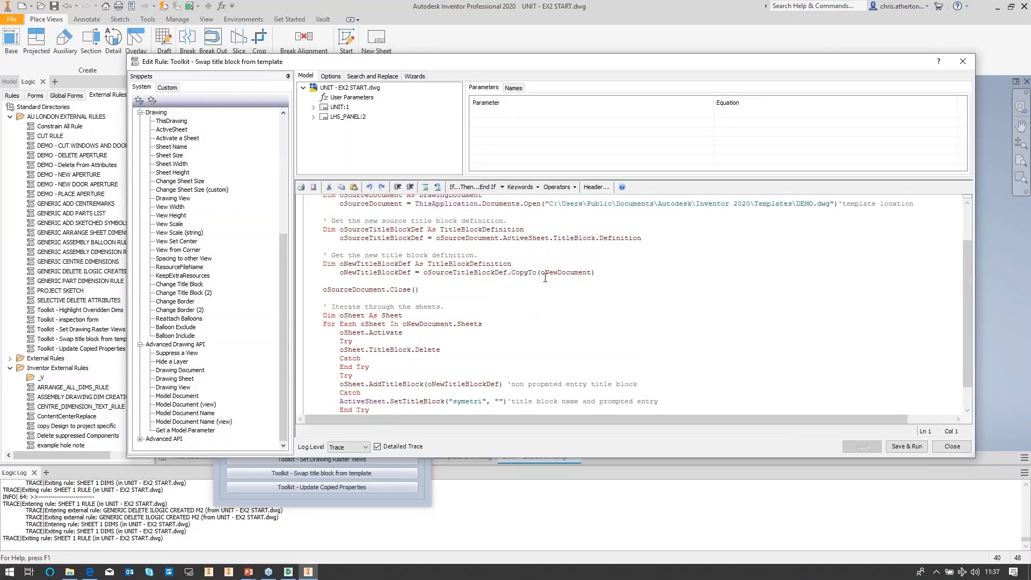
pyautogui.scroll(-1, 551, 263)
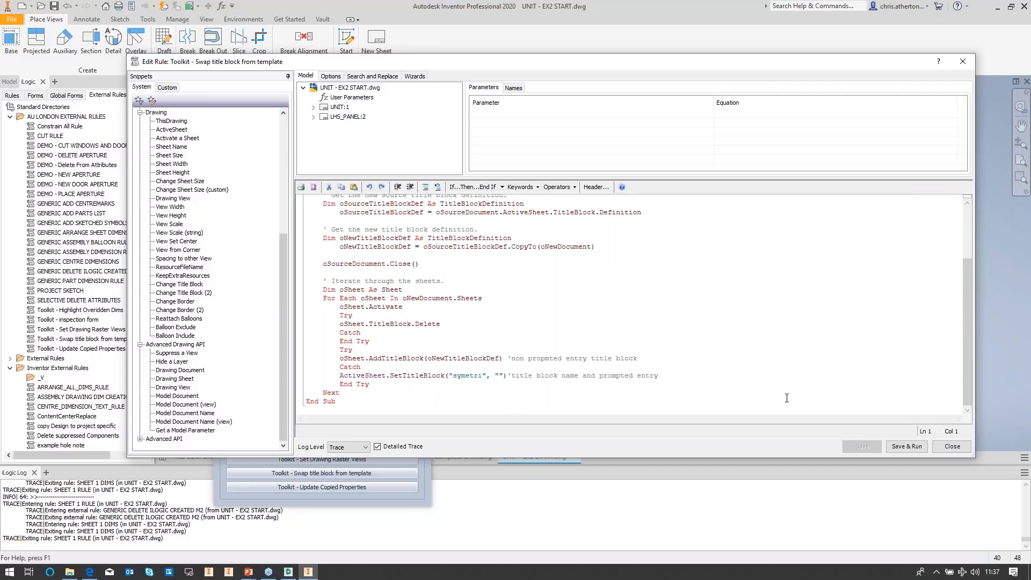
pyautogui.click(906, 446)
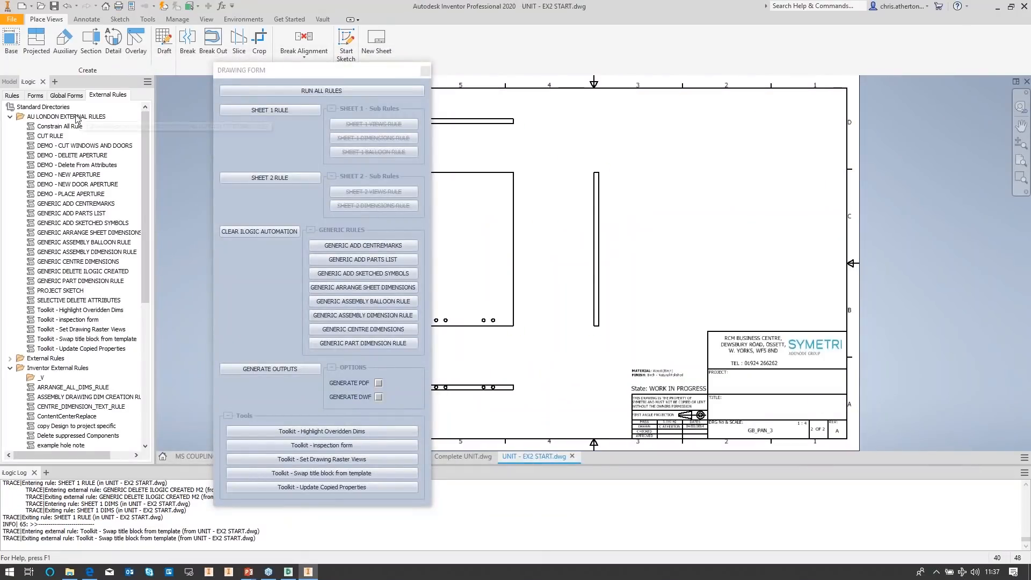
# Step: Switch between the UNIT:1 and LHS_PANEL:2 sheets in the model browser to examine their title blocks
pyautogui.click(9, 81)
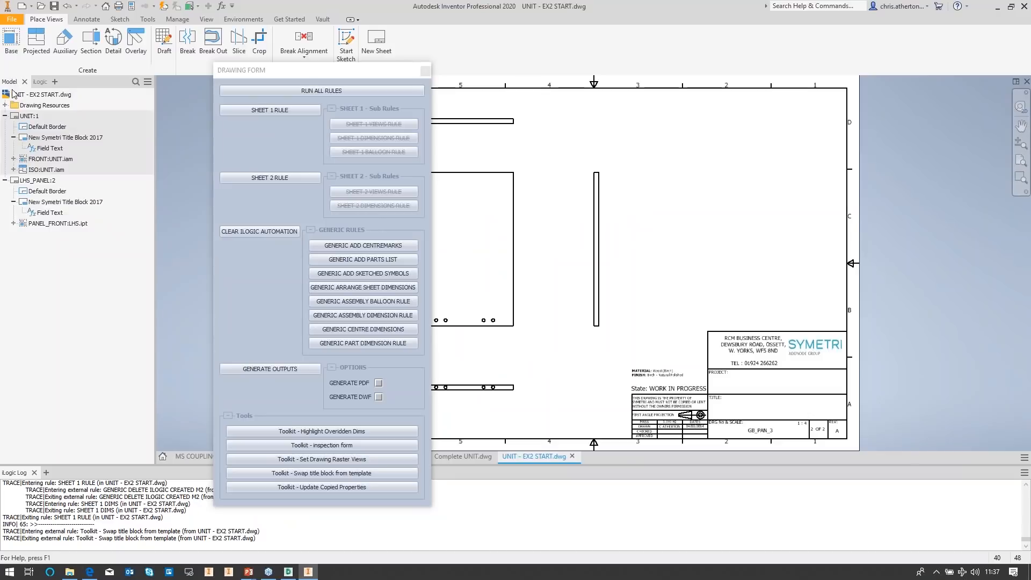
pyautogui.doubleClick(28, 116)
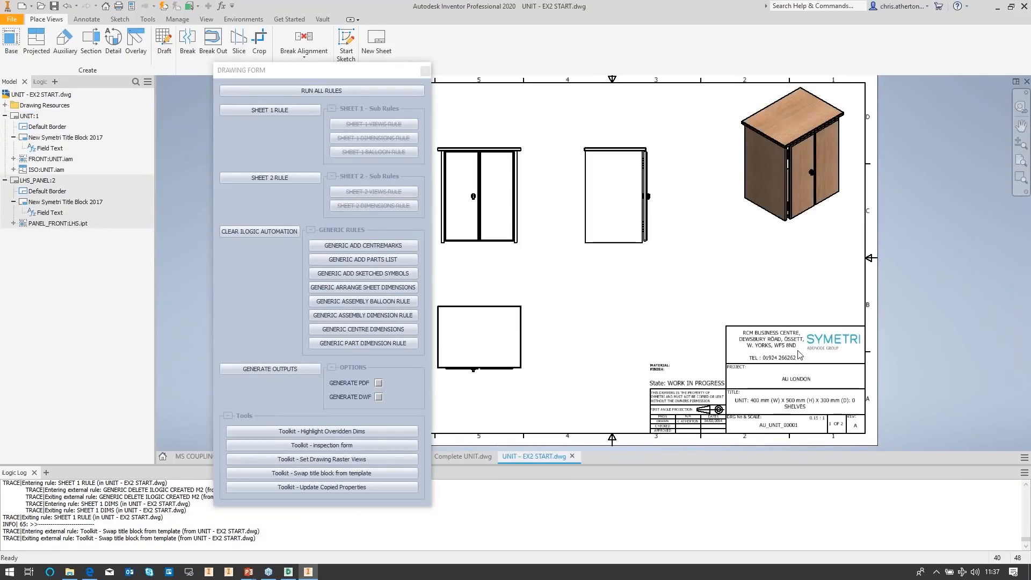
pyautogui.doubleClick(32, 181)
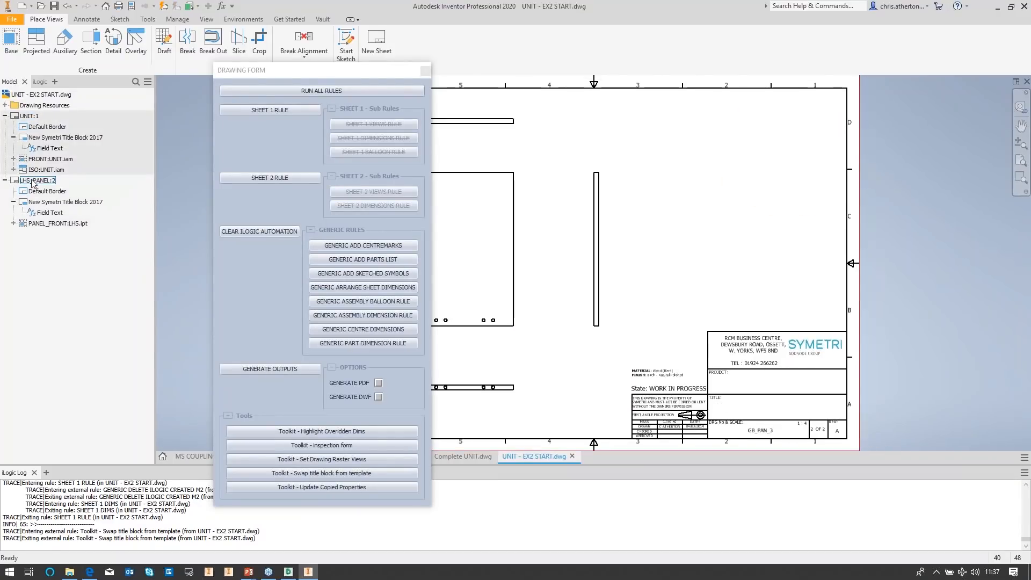
pyautogui.doubleClick(28, 116)
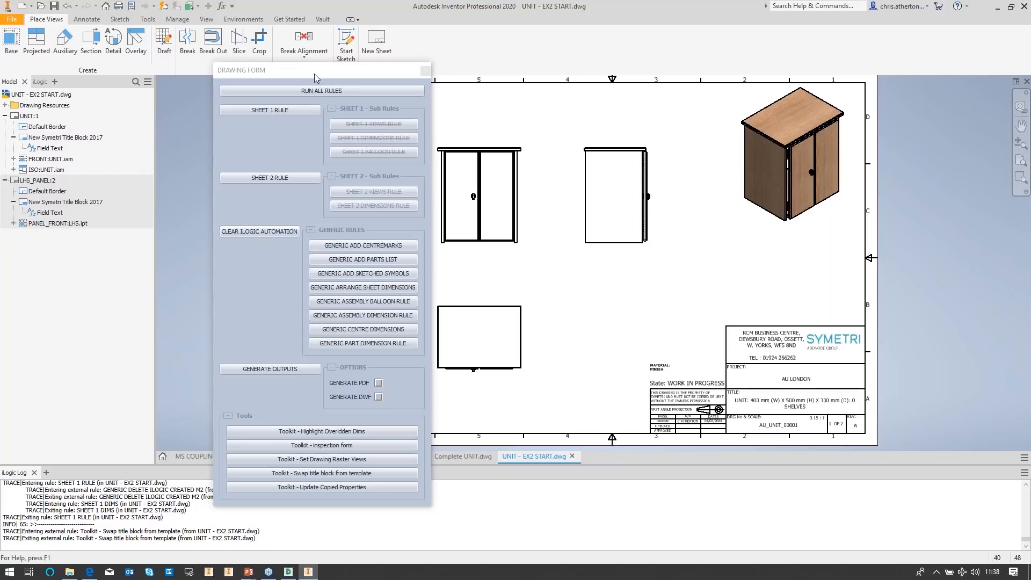
# Step: Reposition the Drawing Form and run the Toolkit - Swap title block from template tool from it
pyautogui.moveTo(314, 73); pyautogui.dragTo(282, 33)
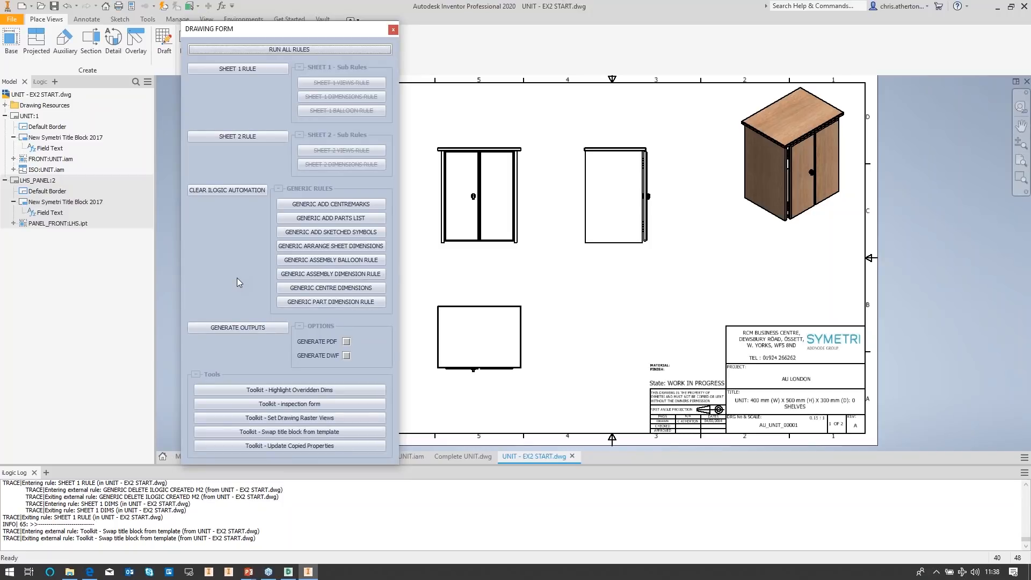
pyautogui.click(313, 435)
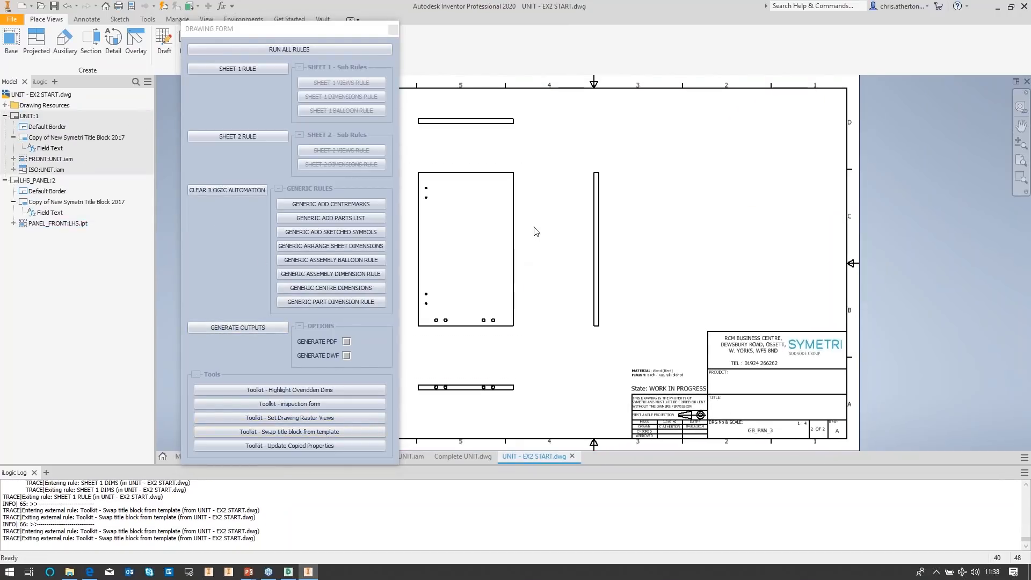
# Step: Open the DRAWING RESOURCES COMPLETE drawing from the E5 - Drawing Resources folder and close the Drawing Form
pyautogui.click(42, 82)
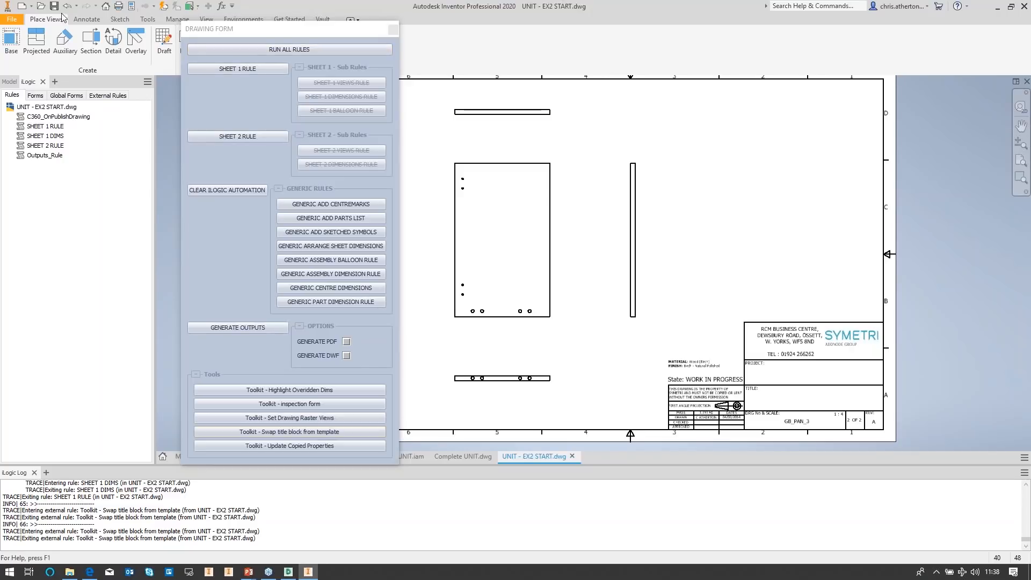
pyautogui.click(41, 6)
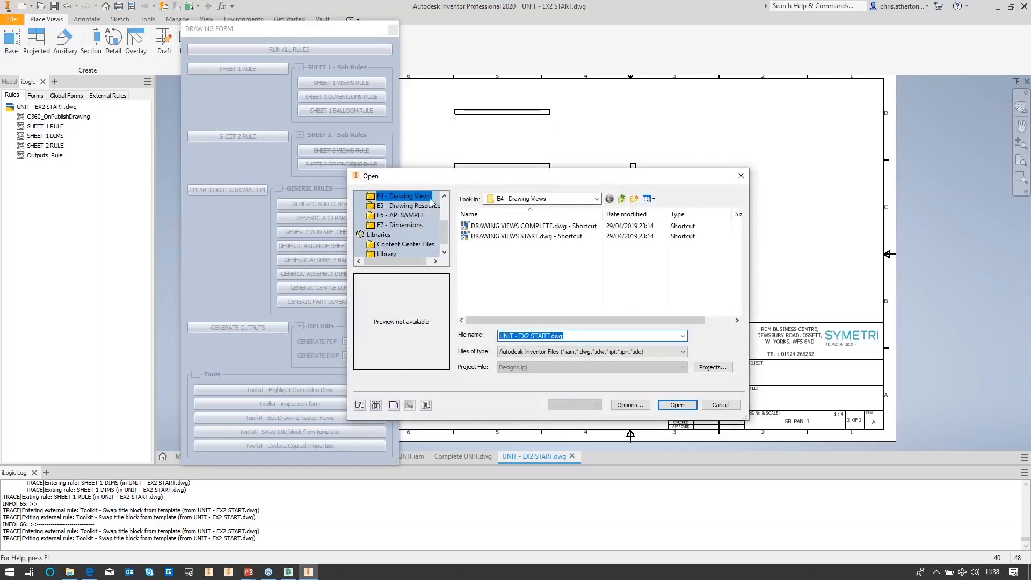
pyautogui.click(430, 206)
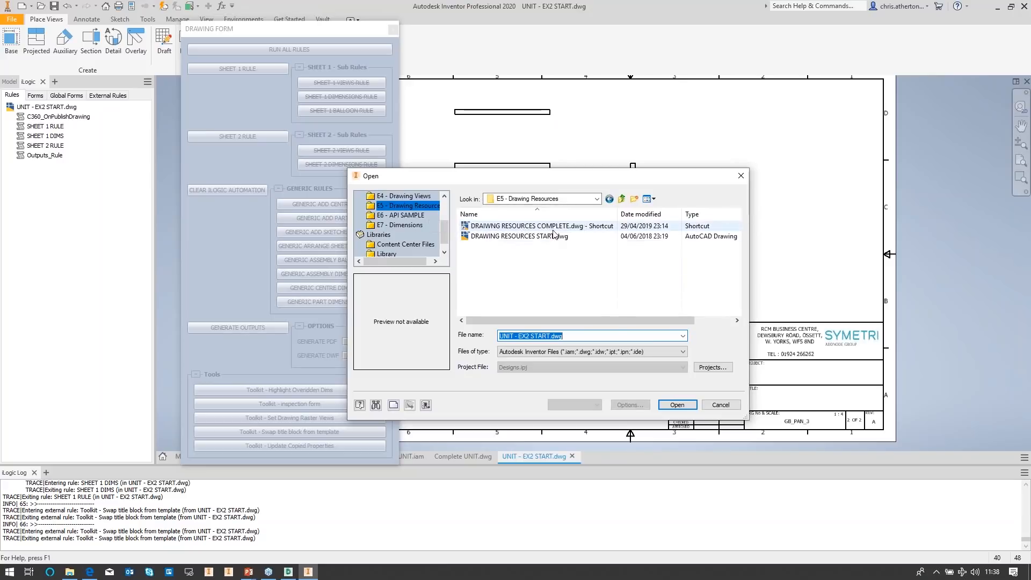
pyautogui.doubleClick(554, 226)
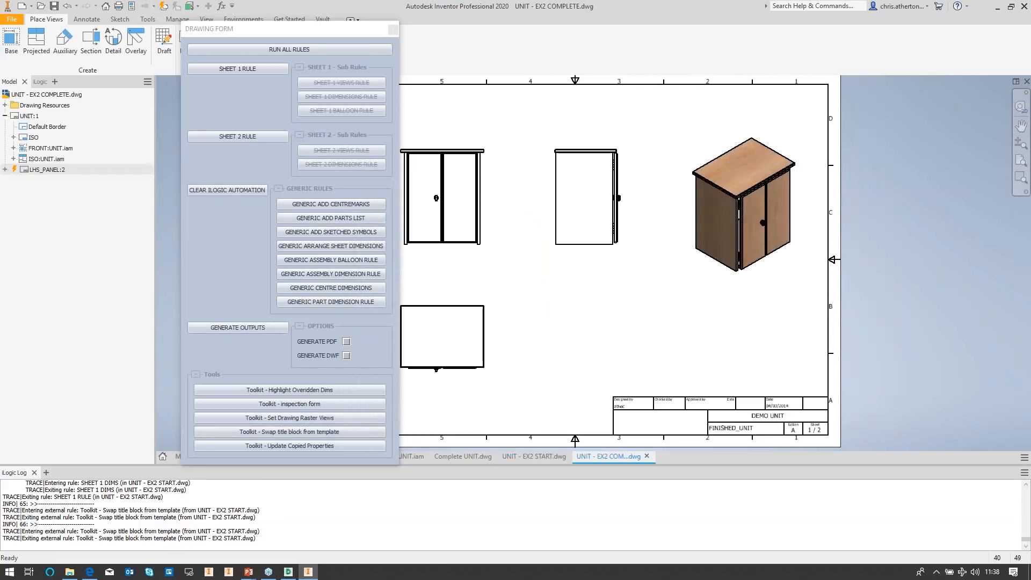
pyautogui.click(393, 31)
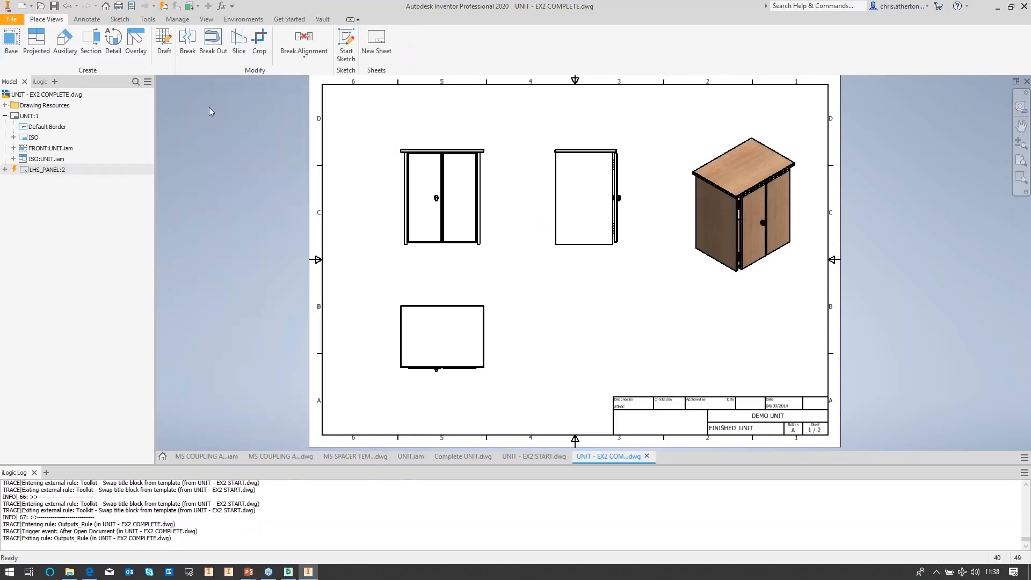
# Step: Open the DRAWING FORM and run SHEET 1 RULE and GENERIC ADD SKETCHED SYMBOLS, then close the form
pyautogui.click(40, 81)
pyautogui.click(34, 95)
pyautogui.click(61, 113)
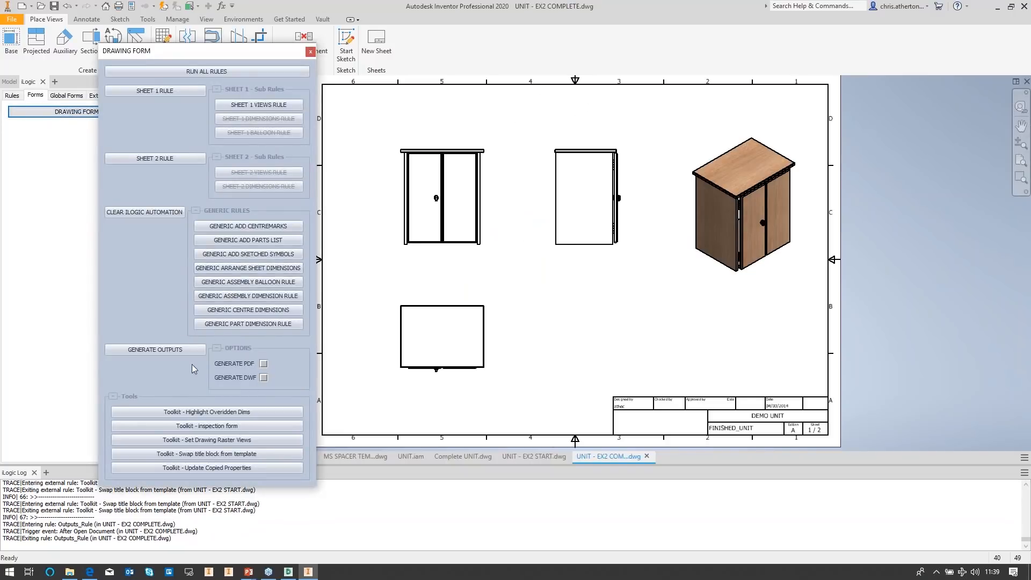
pyautogui.click(151, 92)
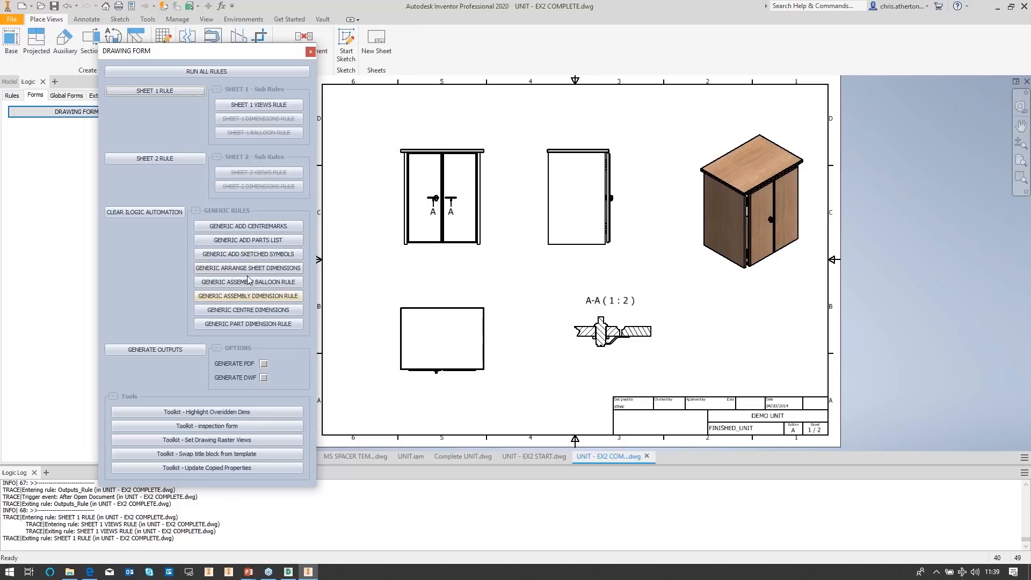
pyautogui.click(266, 256)
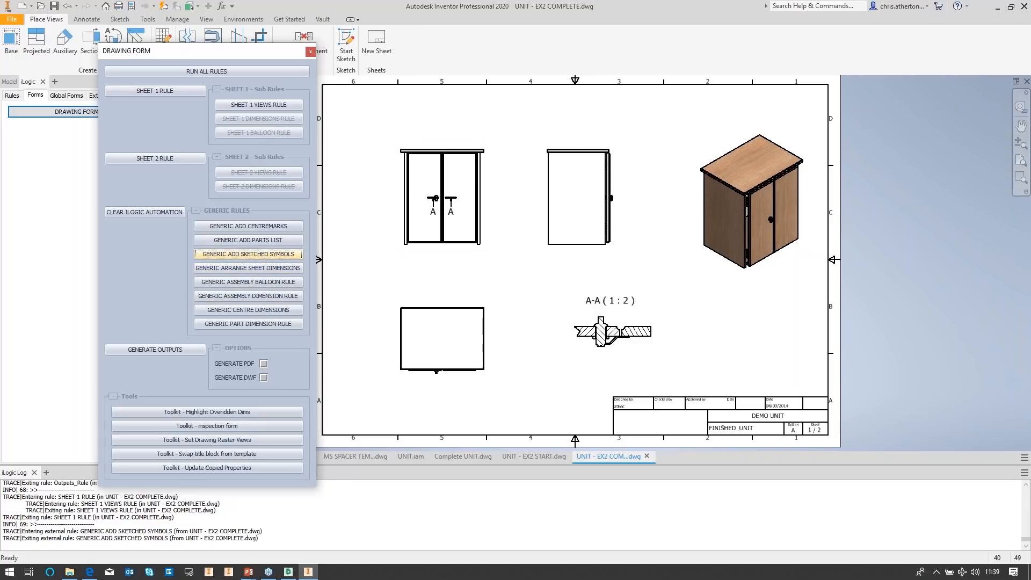
pyautogui.click(311, 53)
# Step: Open DRAWING RESOURCES START.dwg, resolving UNIT.iam to the Examples\FURNITURE\ location
pyautogui.click(15, 95)
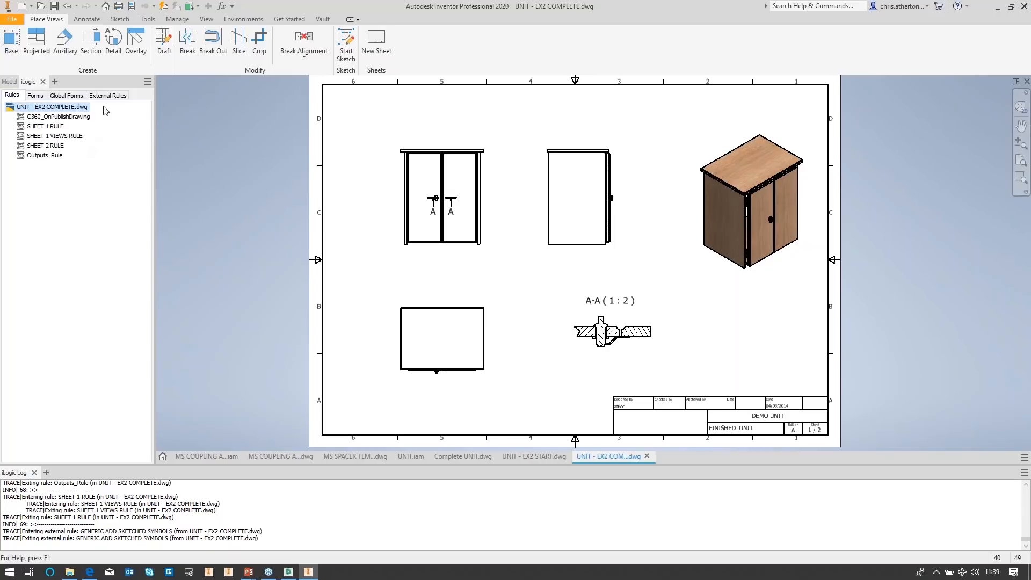
pyautogui.click(40, 6)
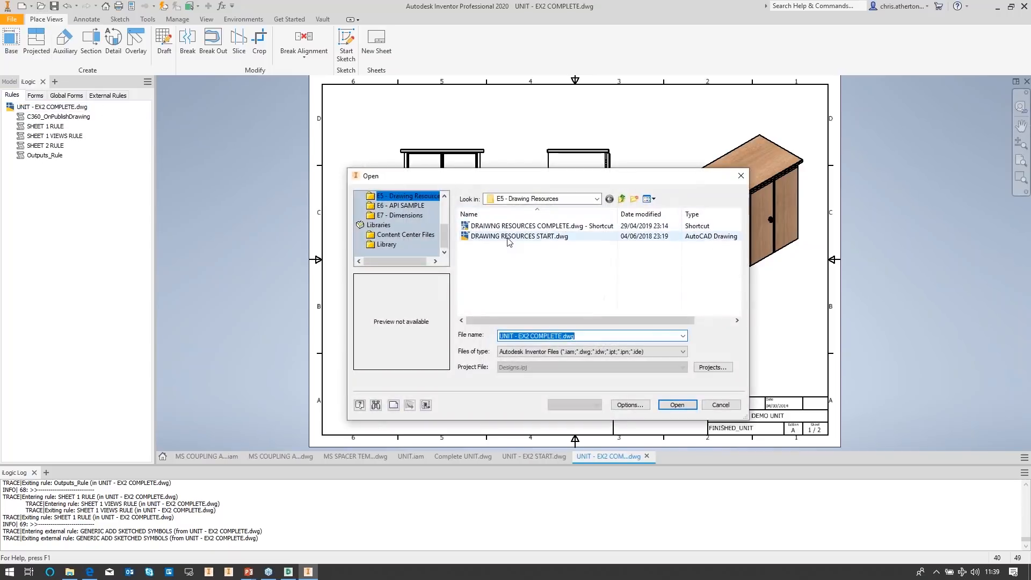
pyautogui.doubleClick(508, 237)
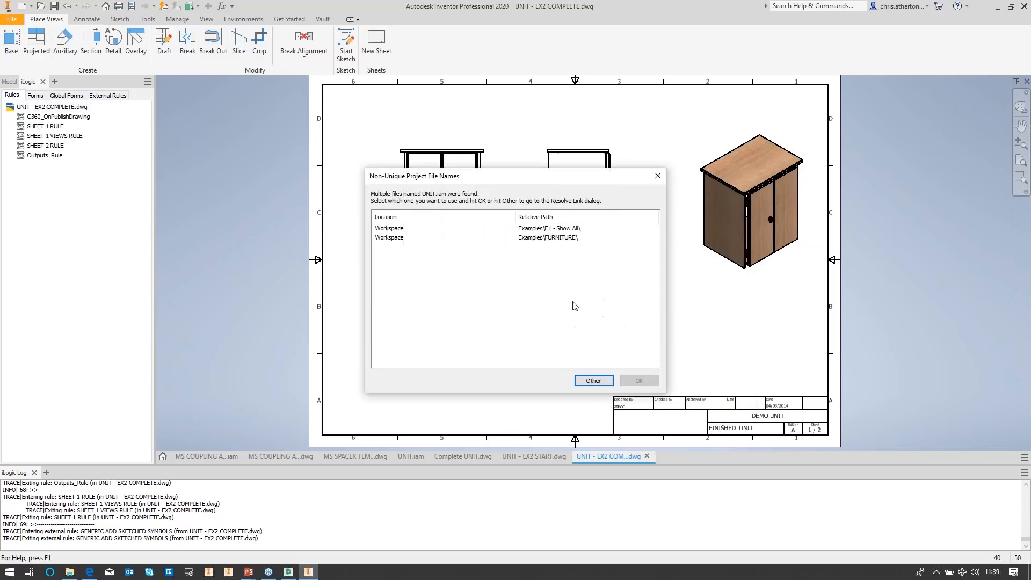
pyautogui.click(564, 237)
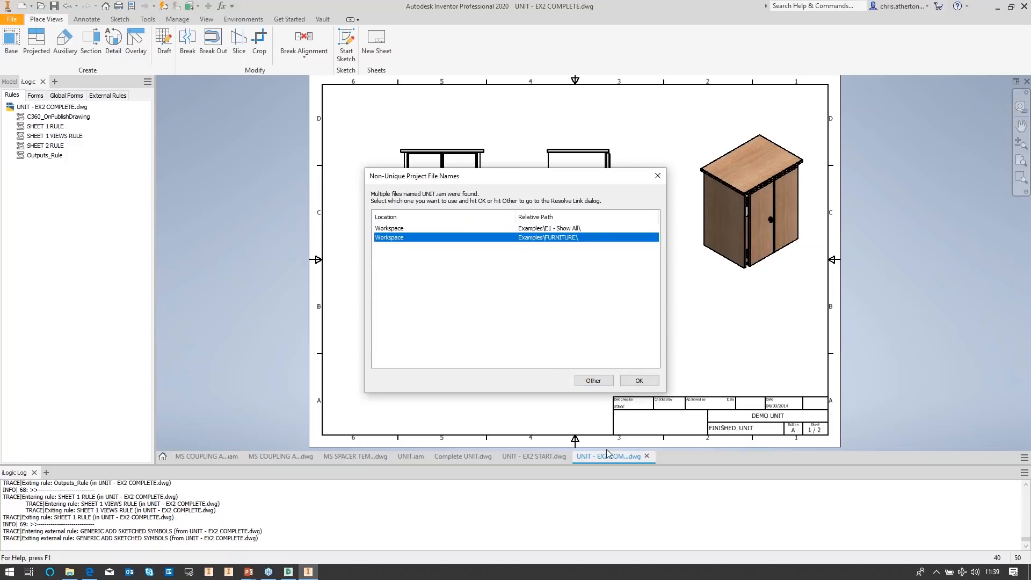
pyautogui.click(639, 380)
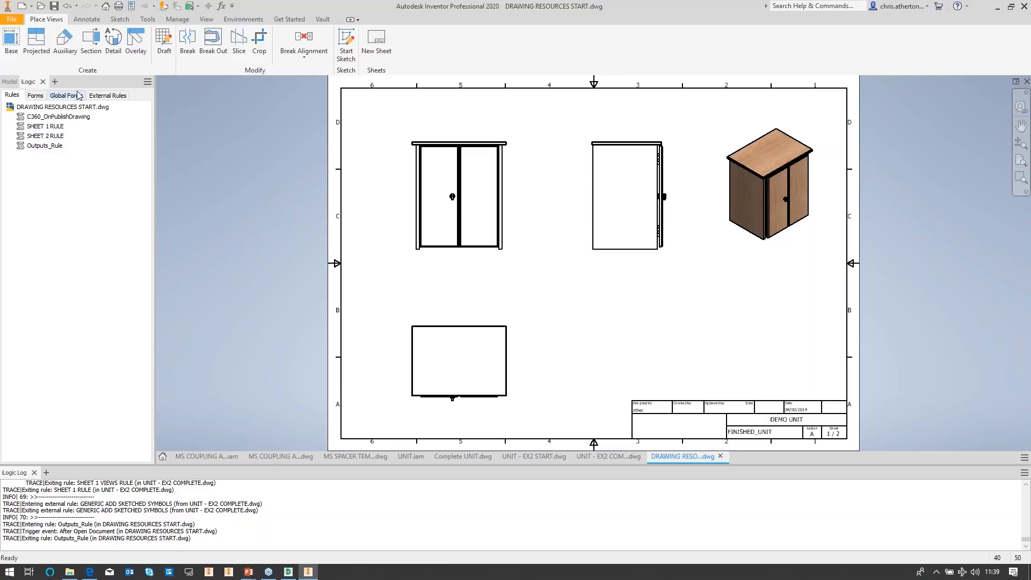
# Step: Switch to the Complete UNIT drawing and open its DRAWING FORM from the iLogic forms
pyautogui.click(107, 95)
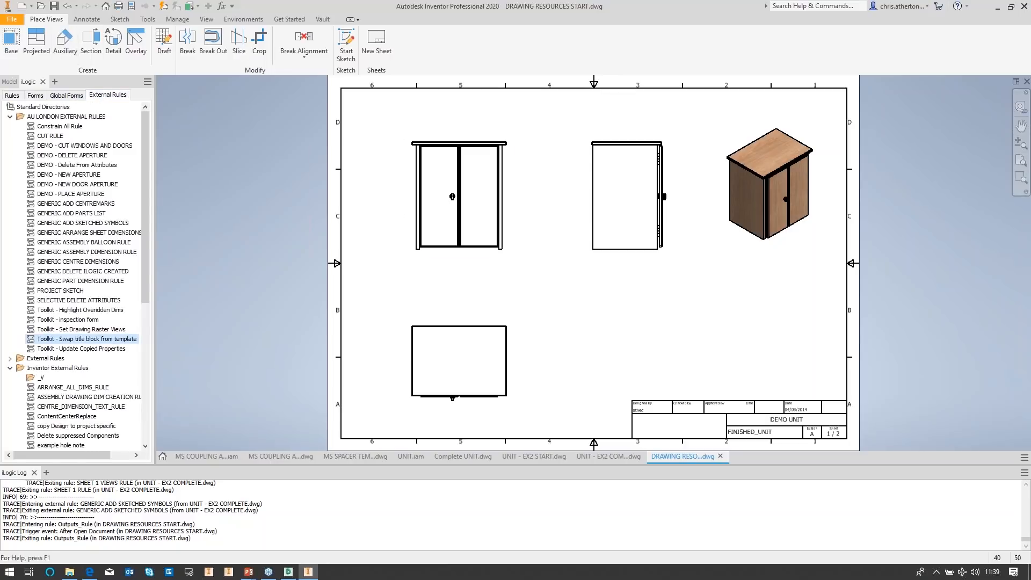
pyautogui.click(467, 456)
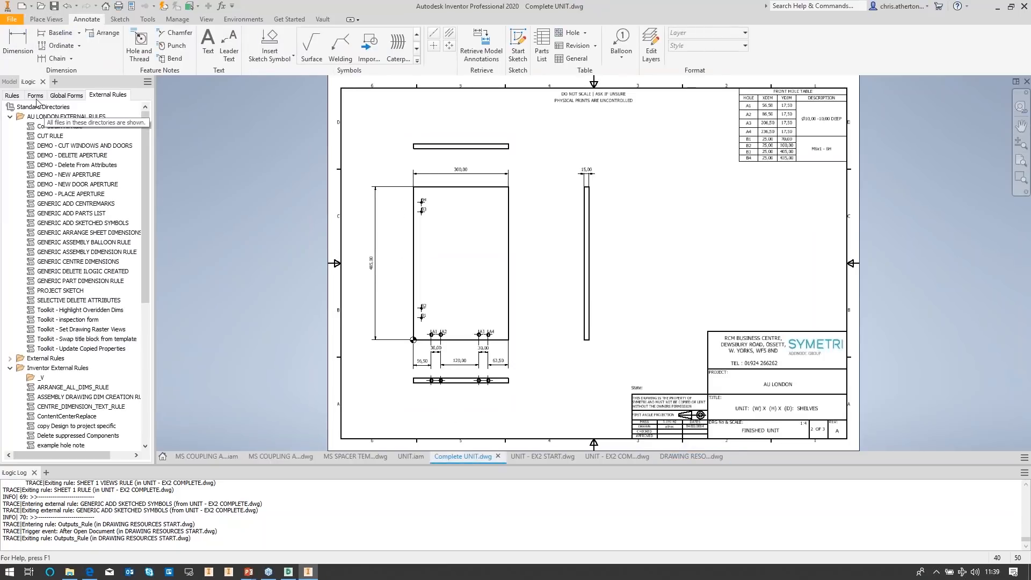
pyautogui.click(11, 95)
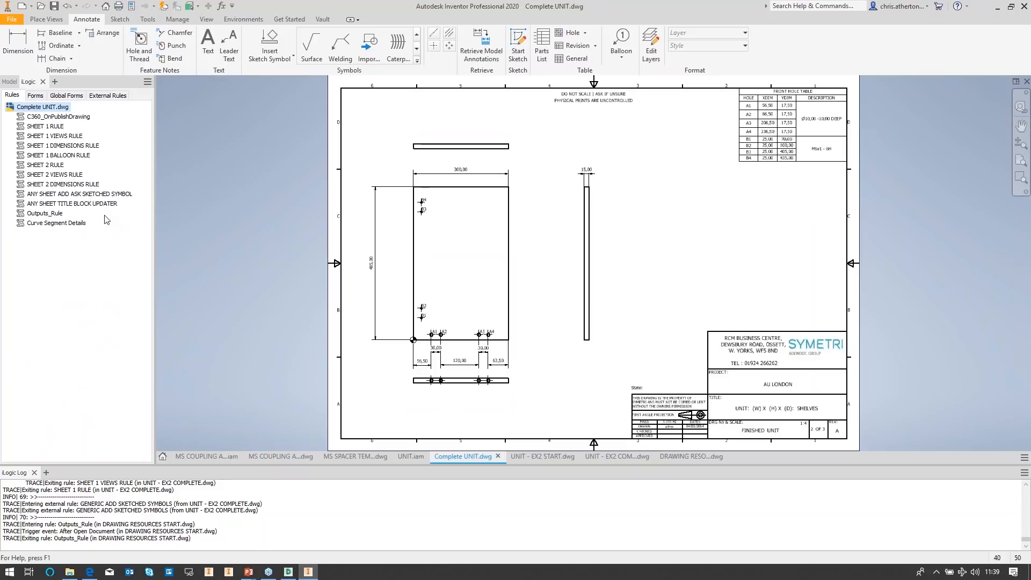
pyautogui.click(35, 95)
pyautogui.doubleClick(43, 111)
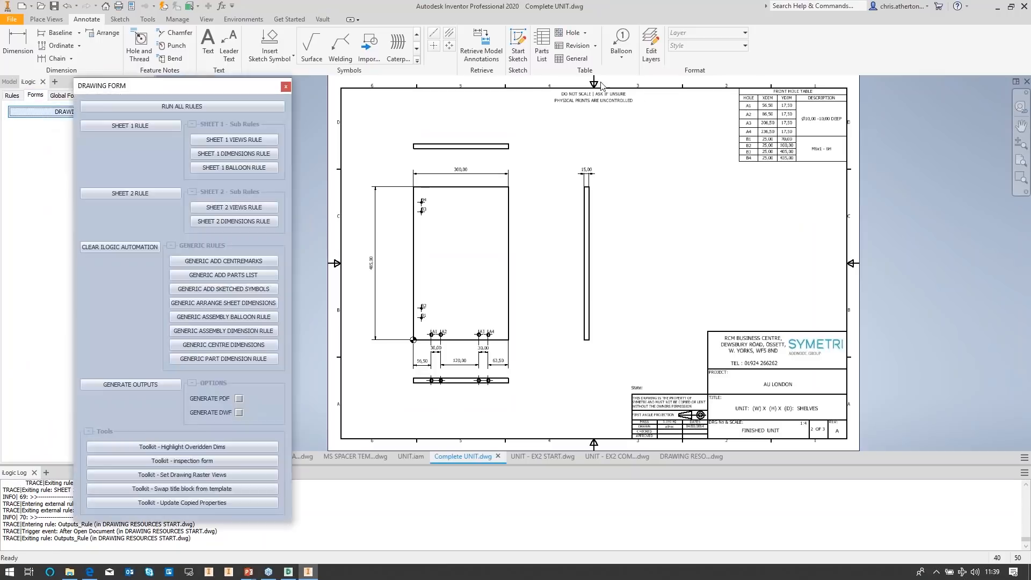
# Step: Delete the DO NOT SCALE note at the top of the sheet, rerun SHEET 1 RULE, and close the form
pyautogui.click(590, 99)
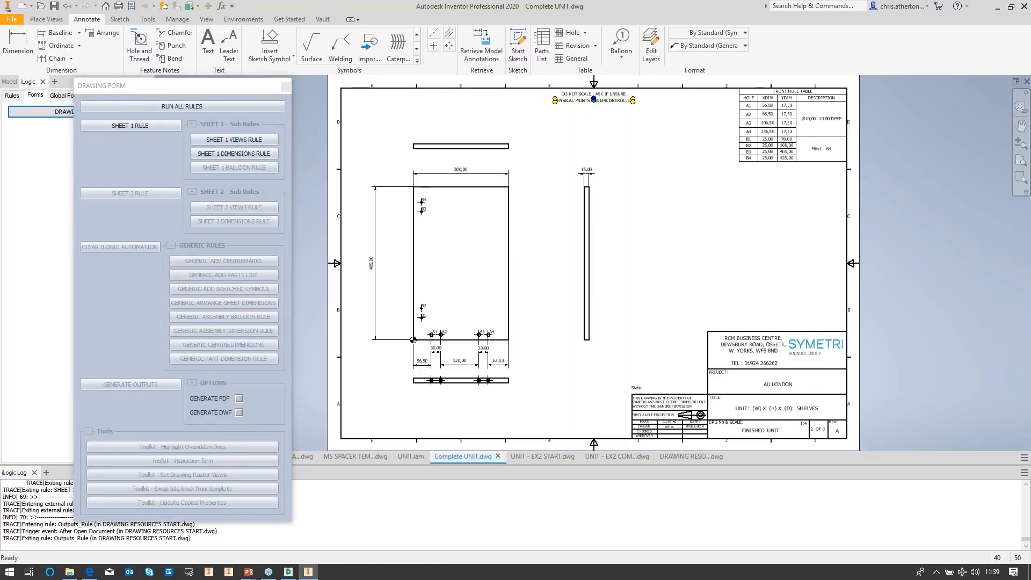
pyautogui.press('Delete')
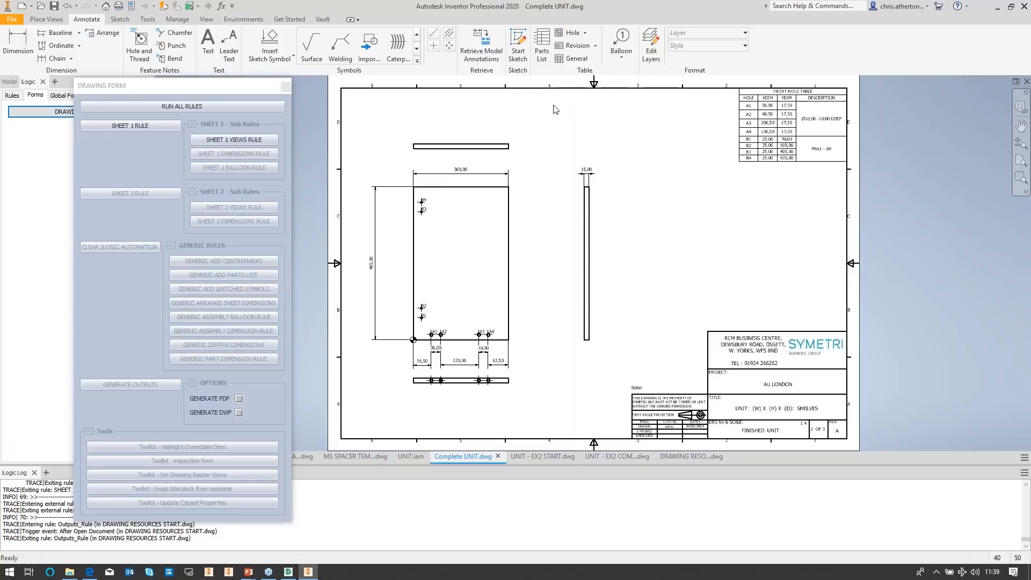
pyautogui.click(157, 128)
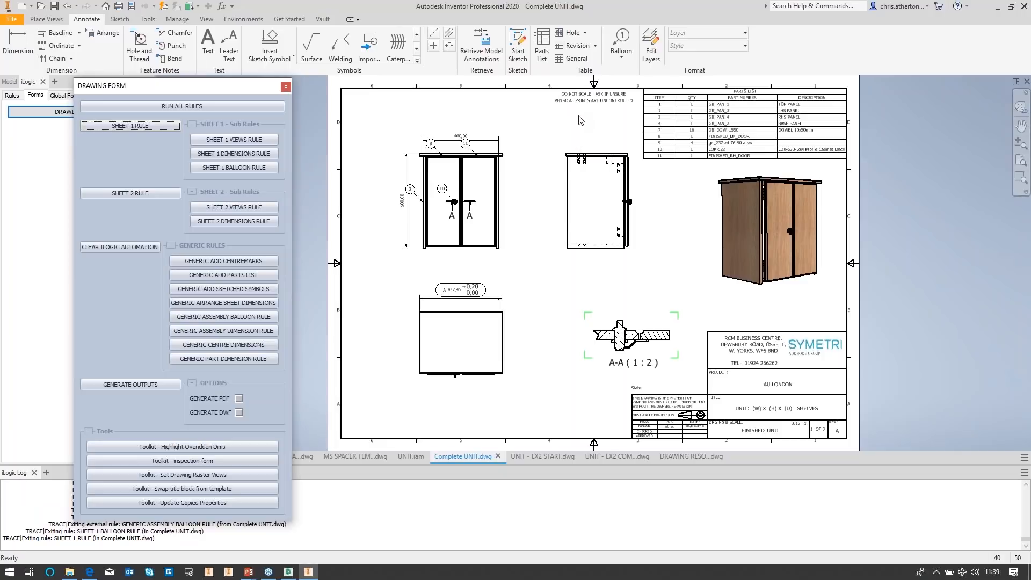
pyautogui.click(286, 89)
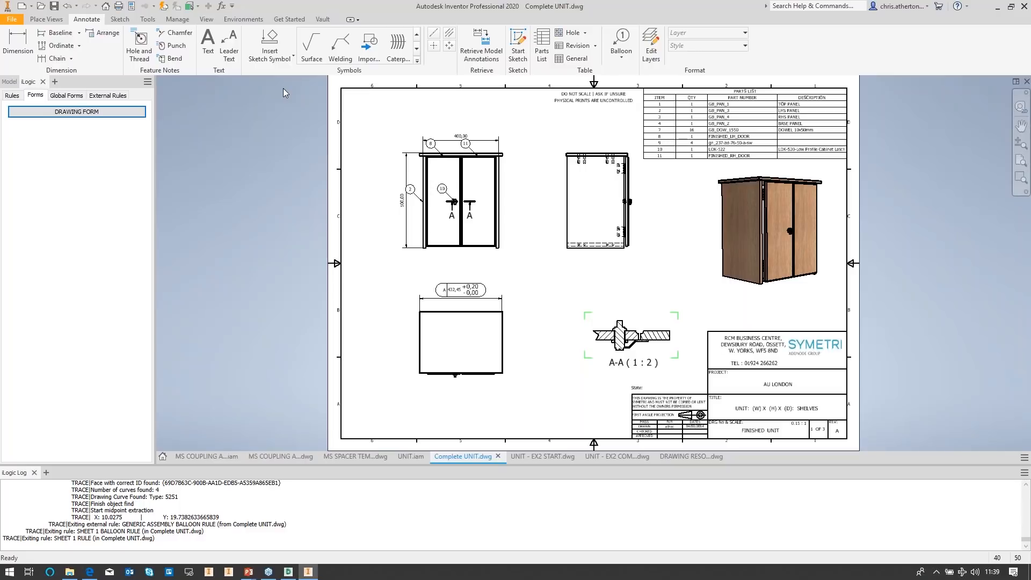
# Step: Open the GENERIC ADD SKETCHED SYMBOLS external rule for editing
pyautogui.click(12, 95)
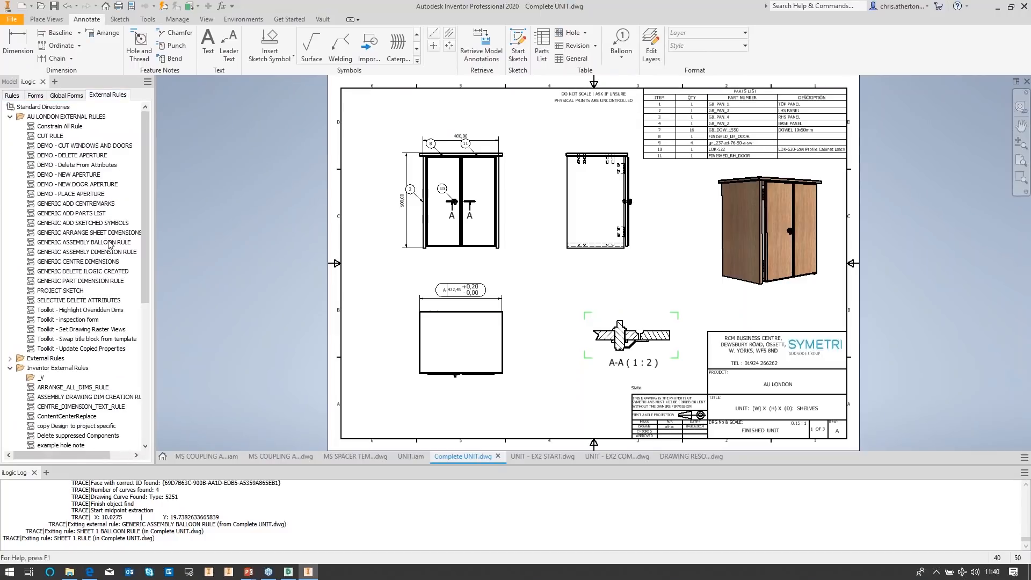
pyautogui.doubleClick(110, 223)
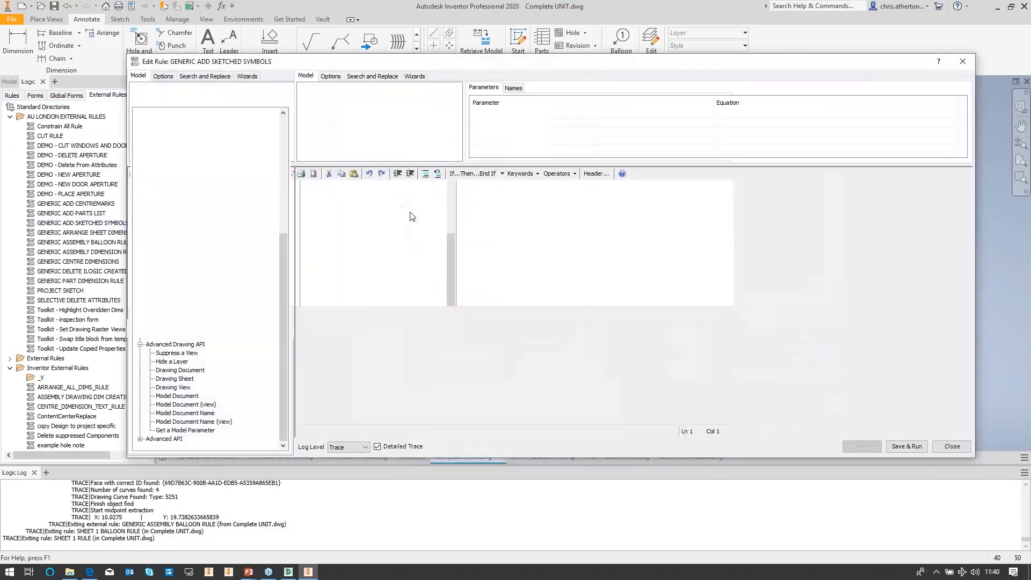
# Step: Read through the GENERIC ADD SKETCHED SYMBOLS rule code, then close the rule editor
pyautogui.scroll(-7, 570, 238)
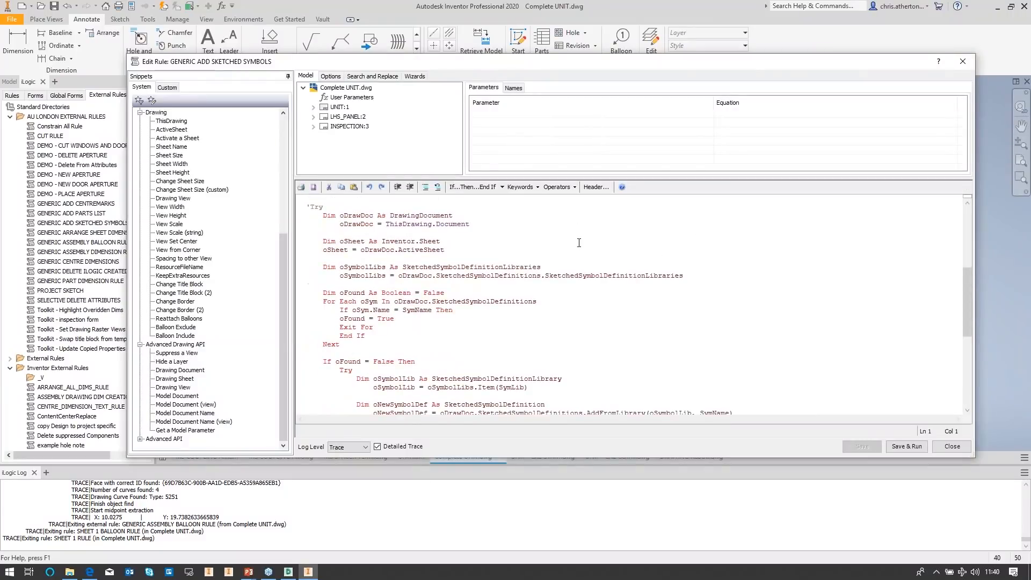
pyautogui.scroll(-1, 587, 283)
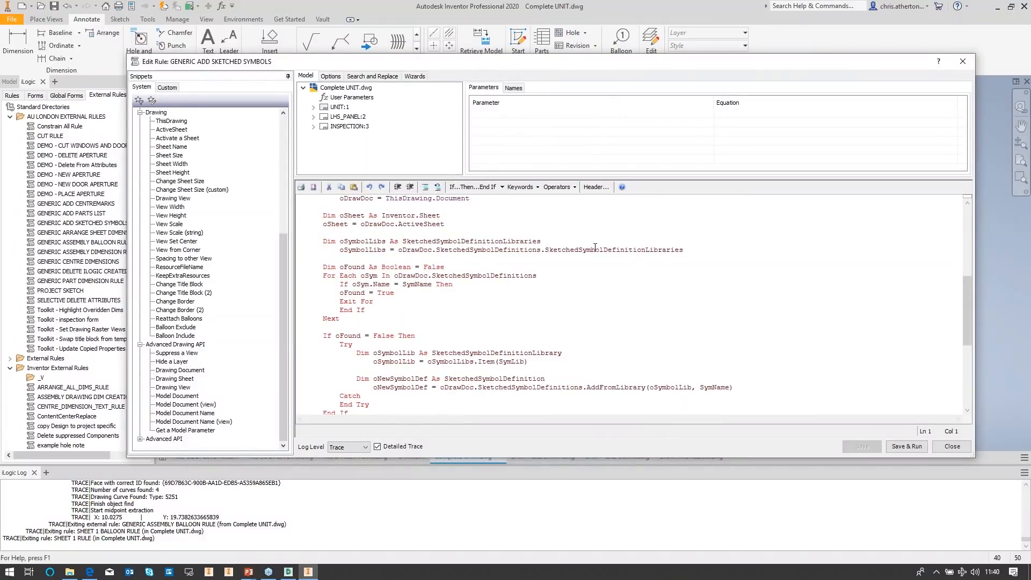
pyautogui.scroll(1, 595, 247)
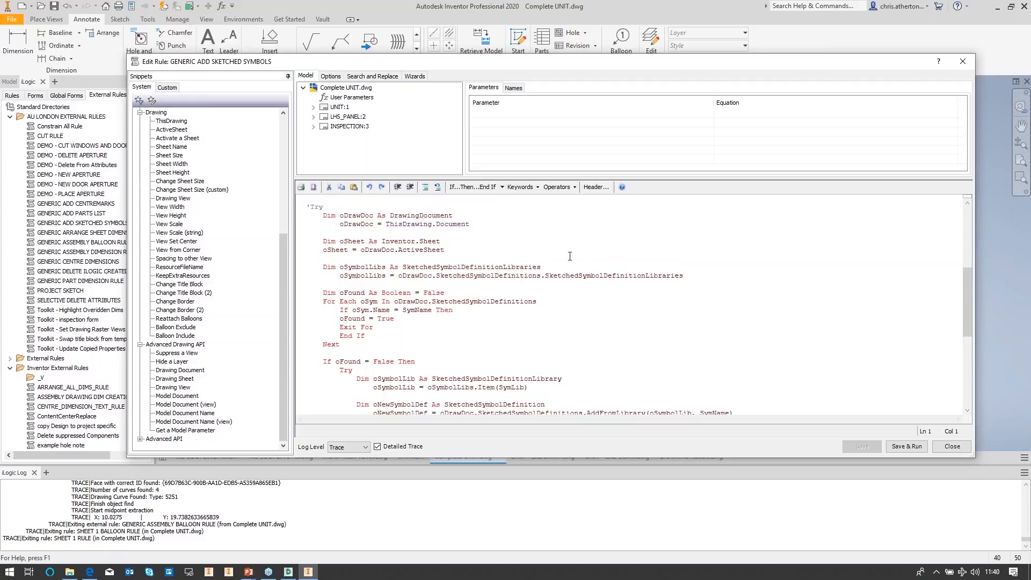
pyautogui.scroll(-3, 569, 256)
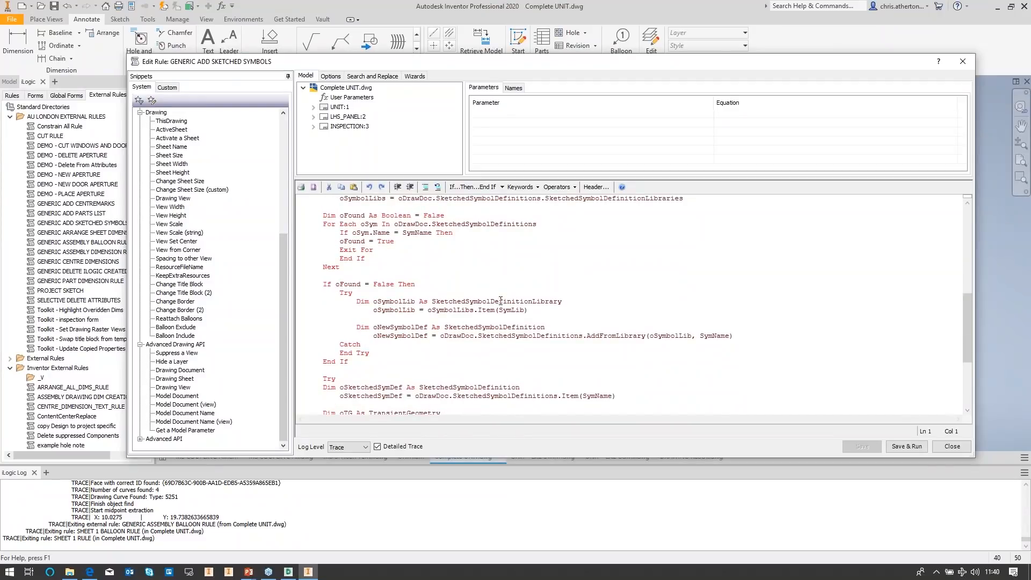
pyautogui.scroll(-1, 500, 300)
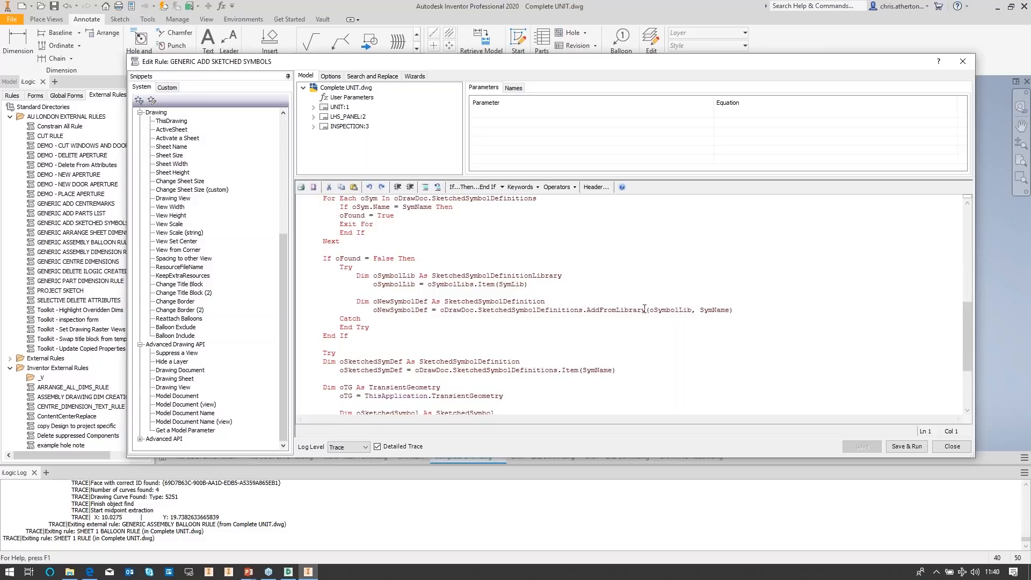
pyautogui.scroll(-2, 661, 309)
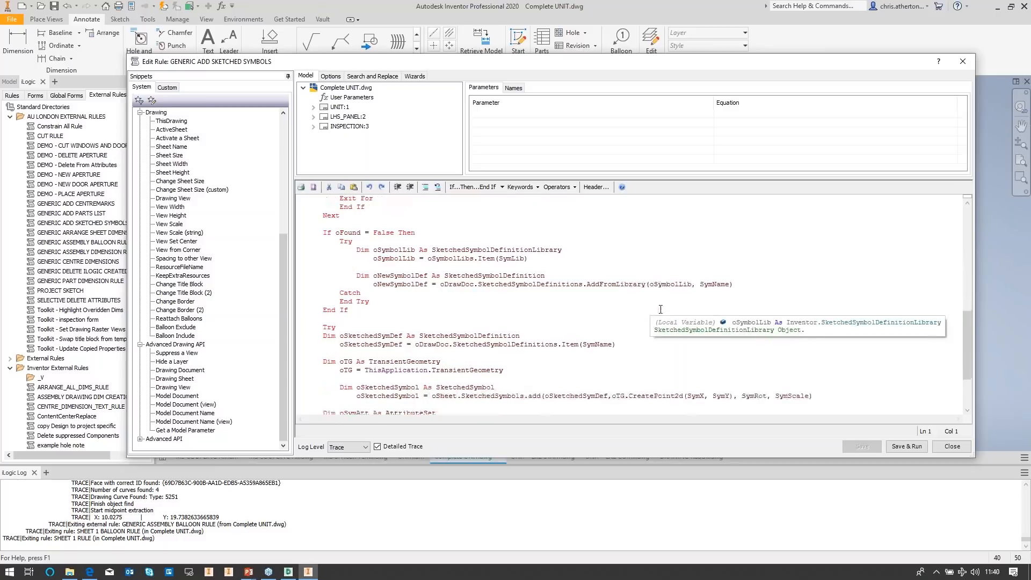
pyautogui.scroll(-1, 660, 310)
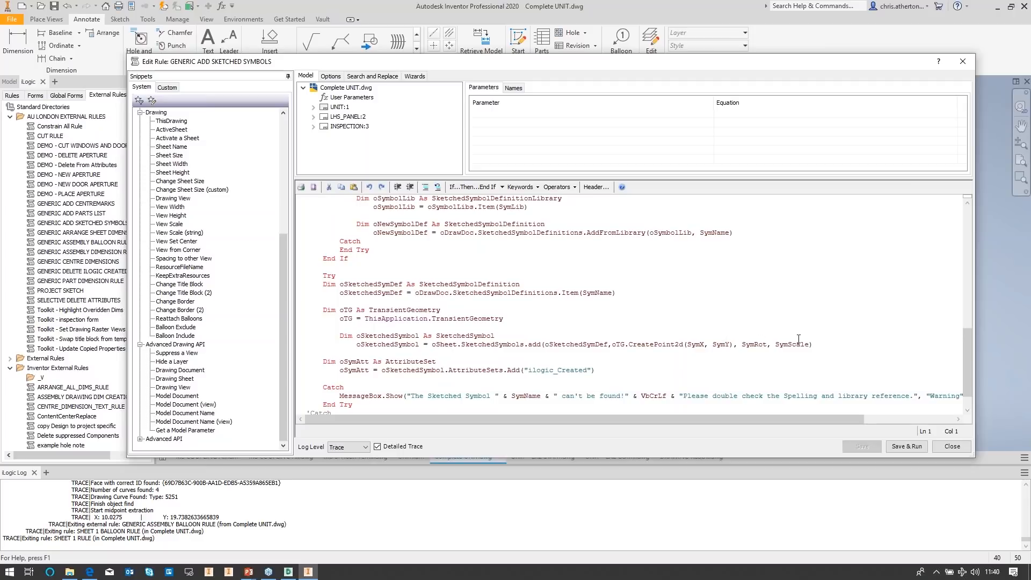
pyautogui.scroll(-1, 802, 344)
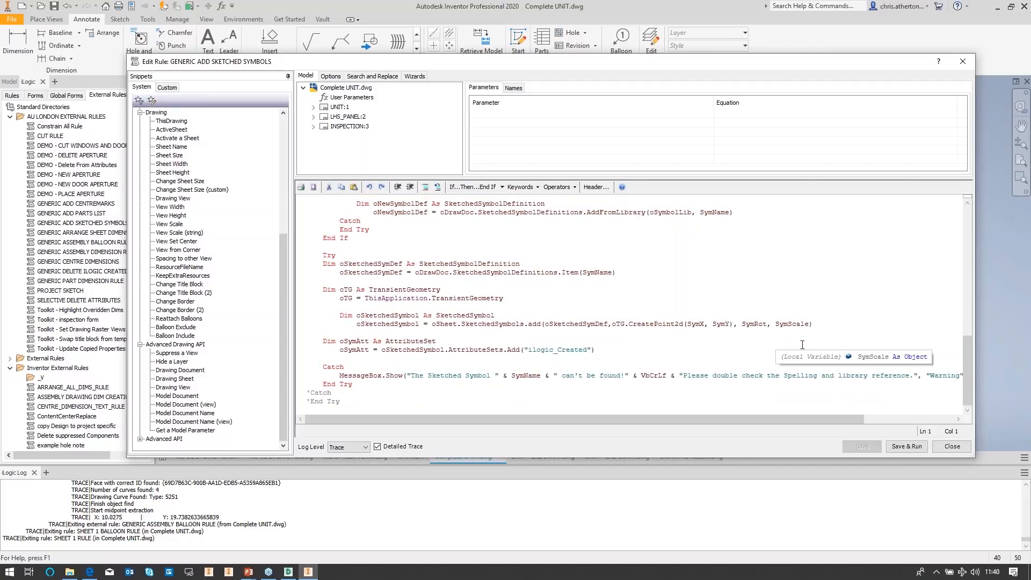
pyautogui.scroll(15, 822, 303)
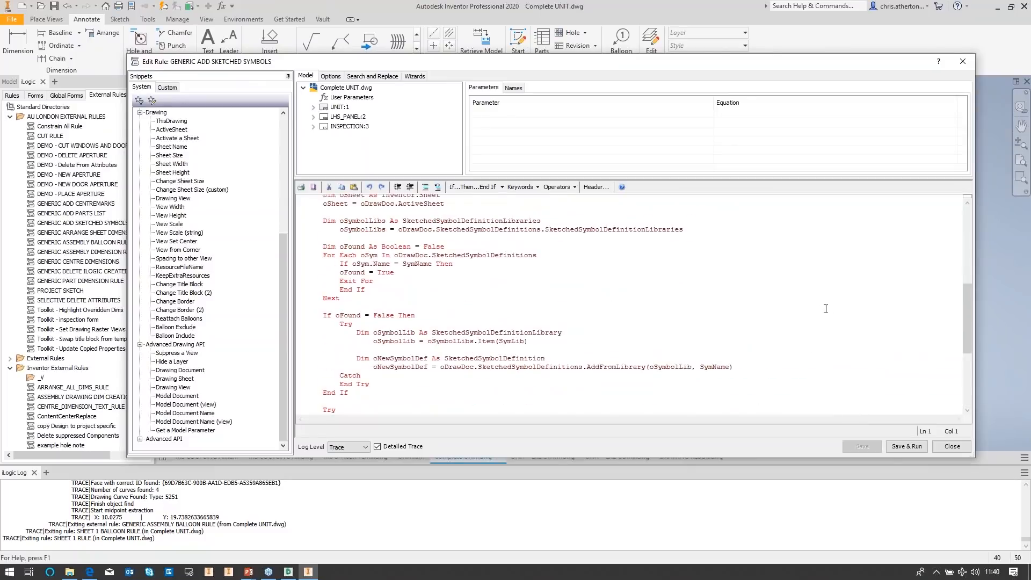
pyautogui.click(953, 446)
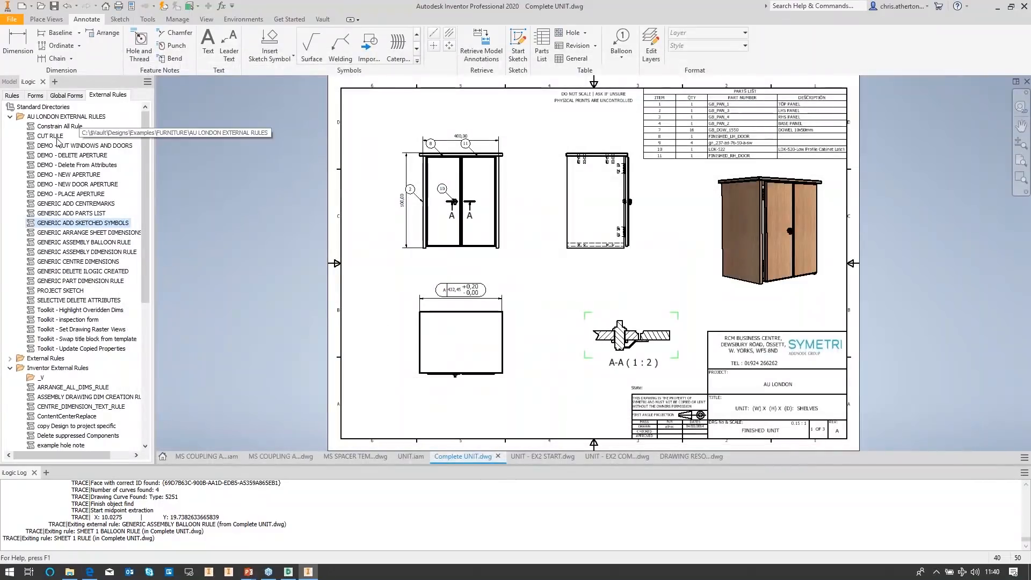
# Step: Reopen the GENERIC ADD SKETCHED SYMBOLS rule to examine its RuleArguments inputs, then close it
pyautogui.doubleClick(79, 224)
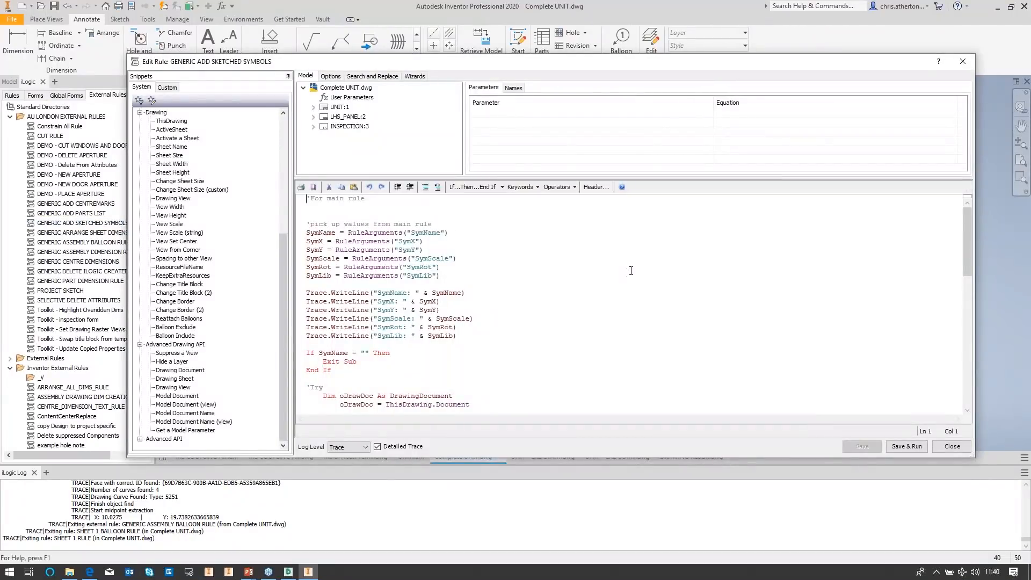
pyautogui.scroll(-12, 632, 270)
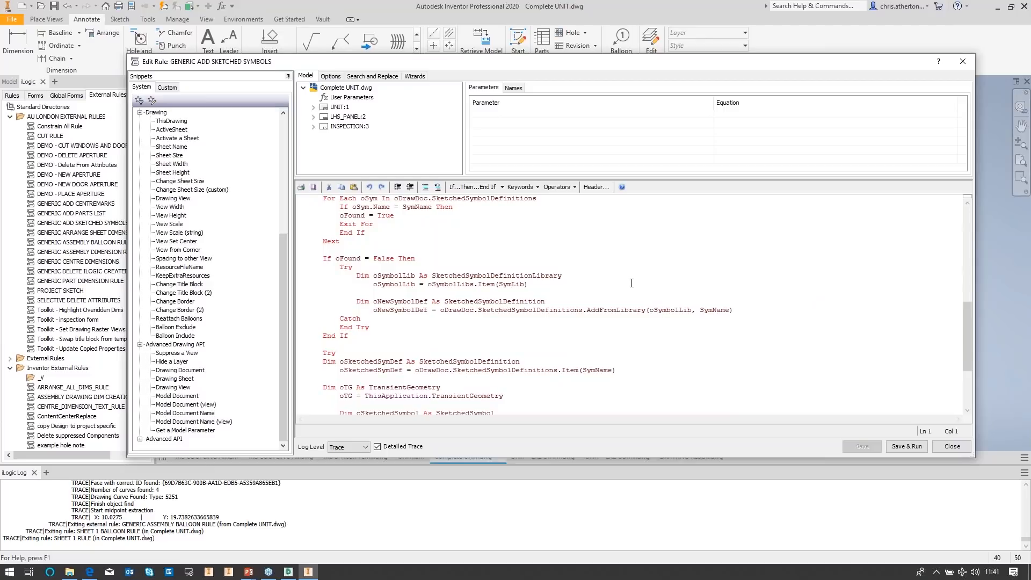
pyautogui.scroll(12, 632, 283)
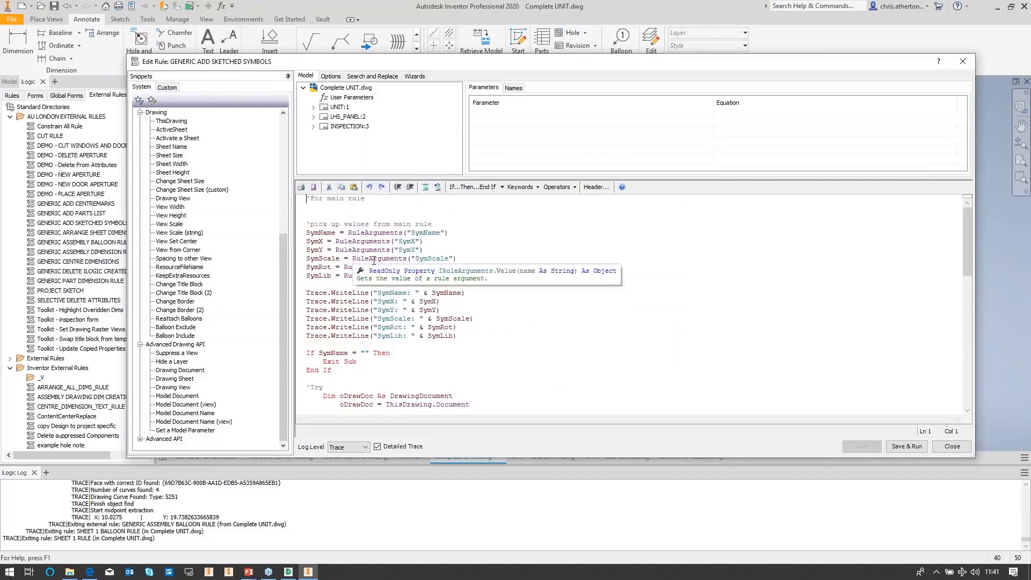
pyautogui.click(423, 233)
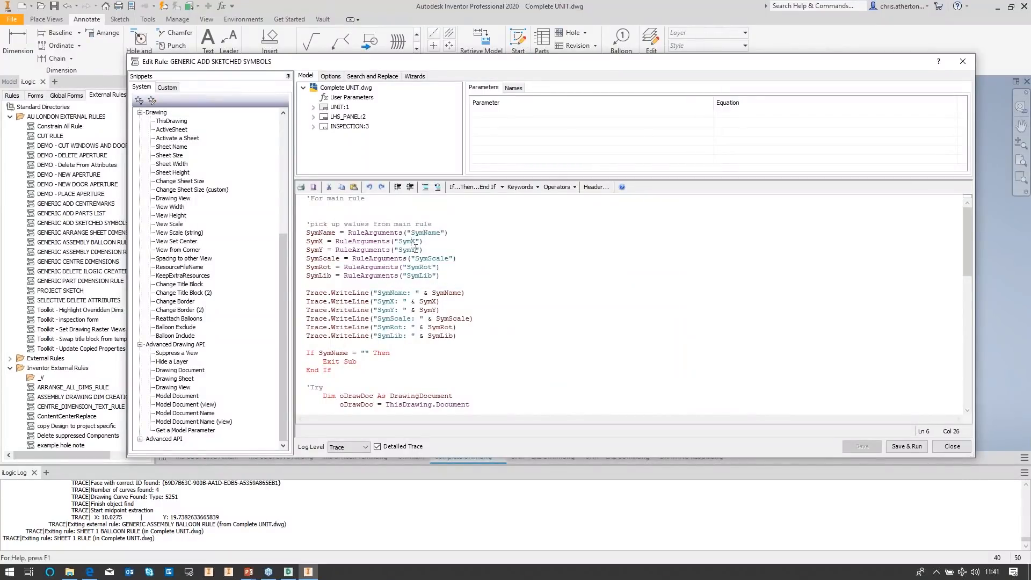
pyautogui.click(416, 249)
pyautogui.click(428, 275)
pyautogui.click(963, 449)
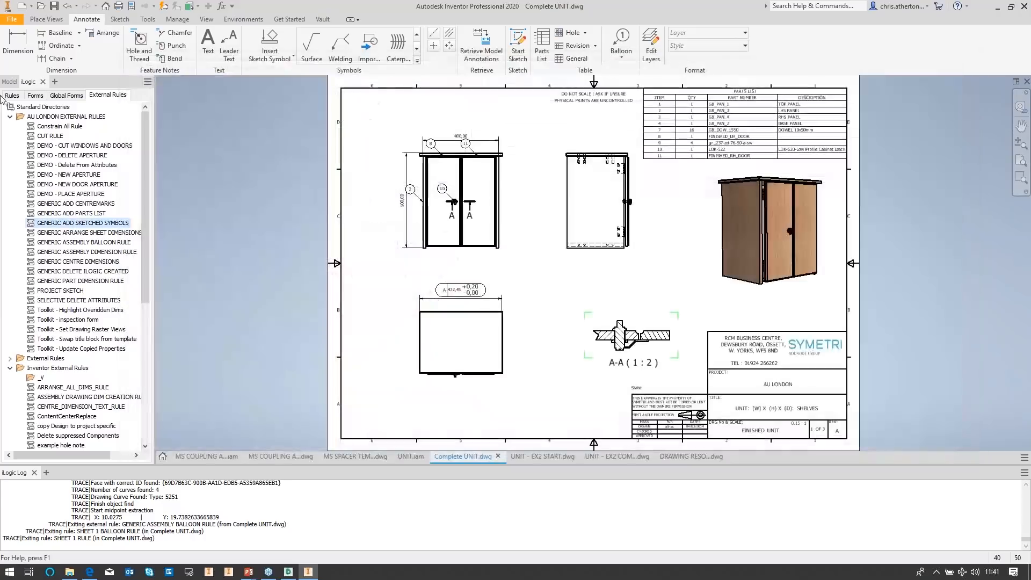
# Step: Open the ANY SHEET ADD ASK SKETCHED SYMBOL document rule and duplicate the ASK IF UNSURE symbol block at the end
pyautogui.click(6, 96)
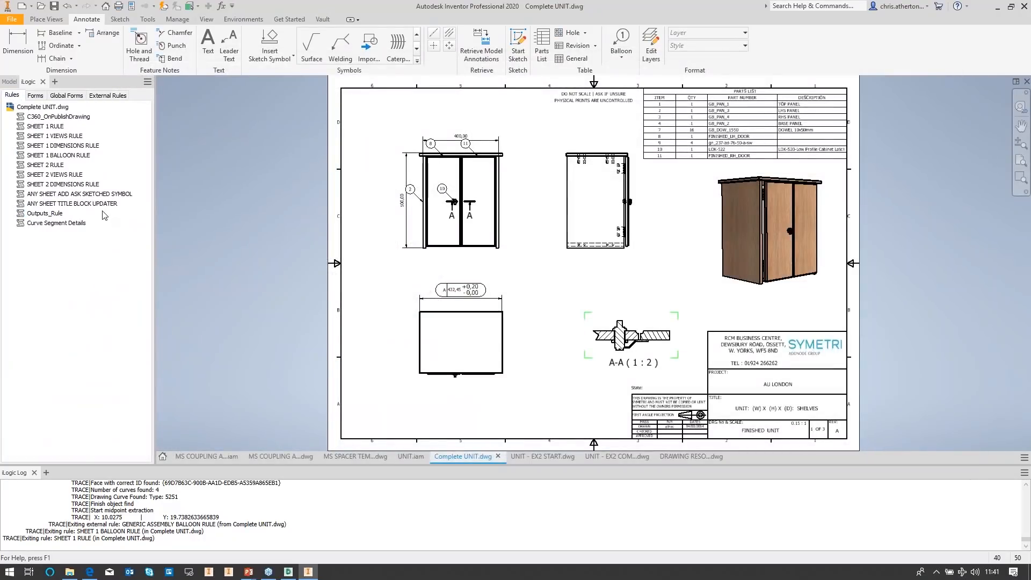
pyautogui.doubleClick(92, 195)
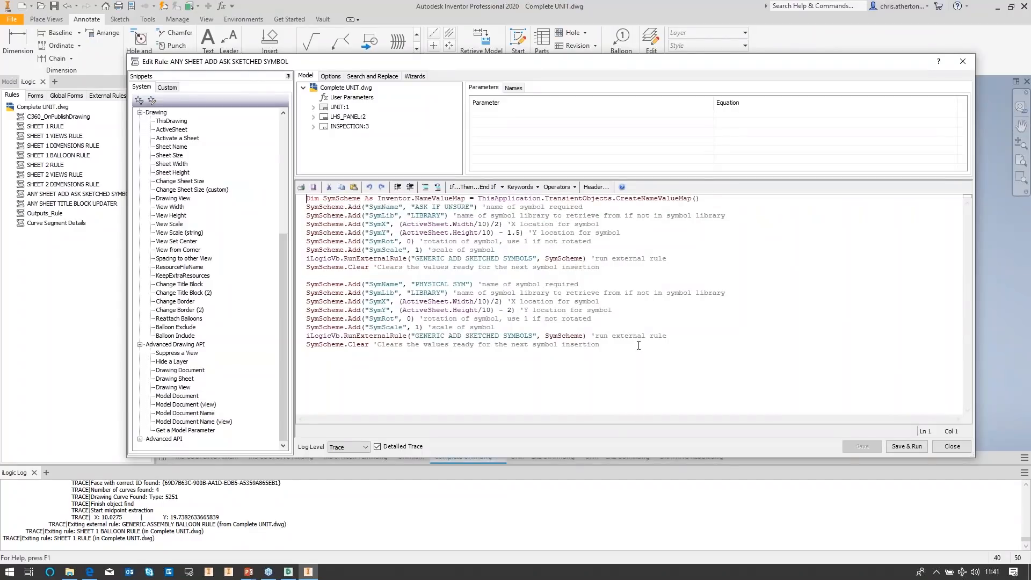
pyautogui.moveTo(638, 346); pyautogui.dragTo(307, 284)
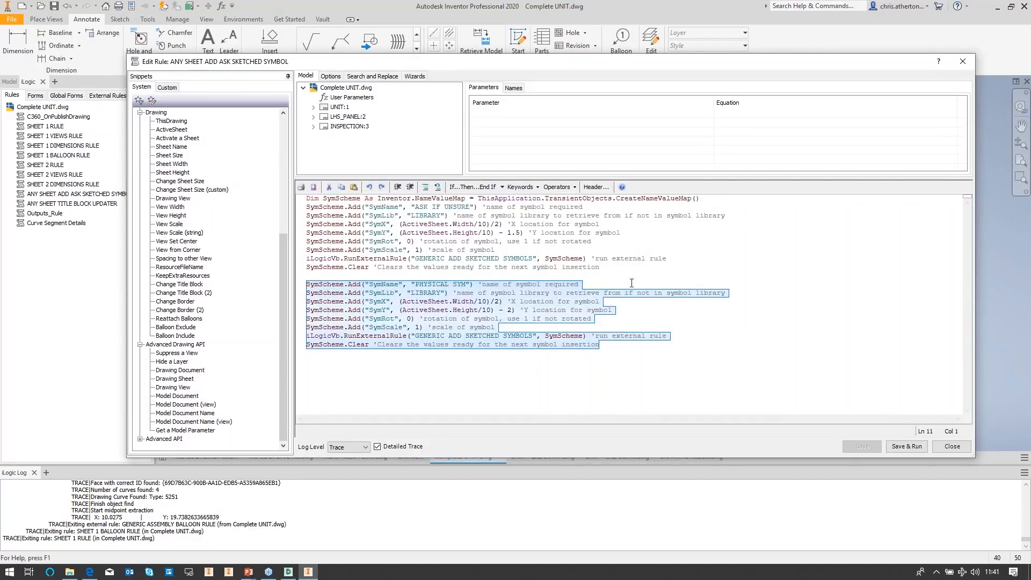
pyautogui.moveTo(628, 267); pyautogui.dragTo(282, 211)
pyautogui.hotkey('ctrl', 'c')
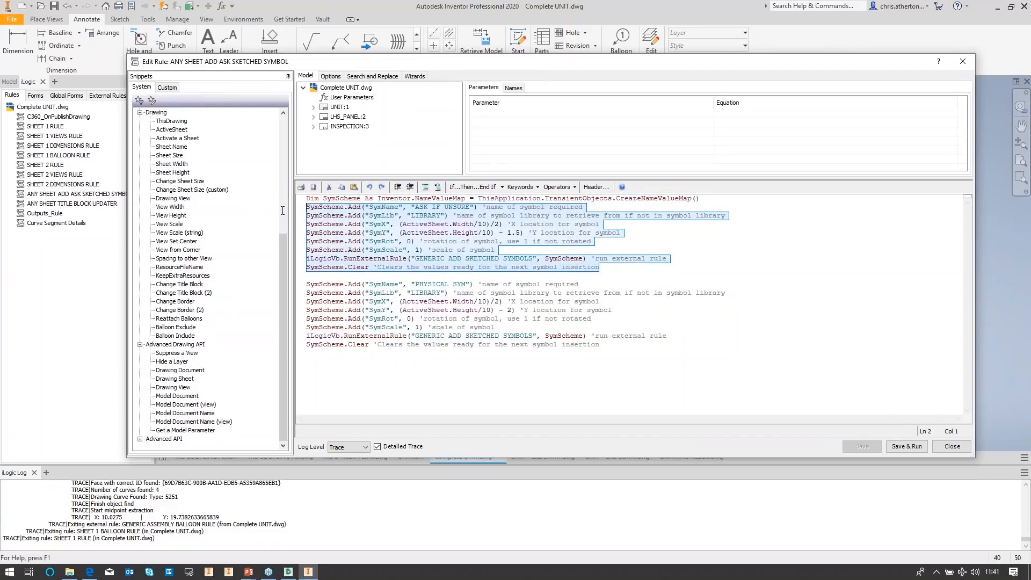
pyautogui.click(367, 360)
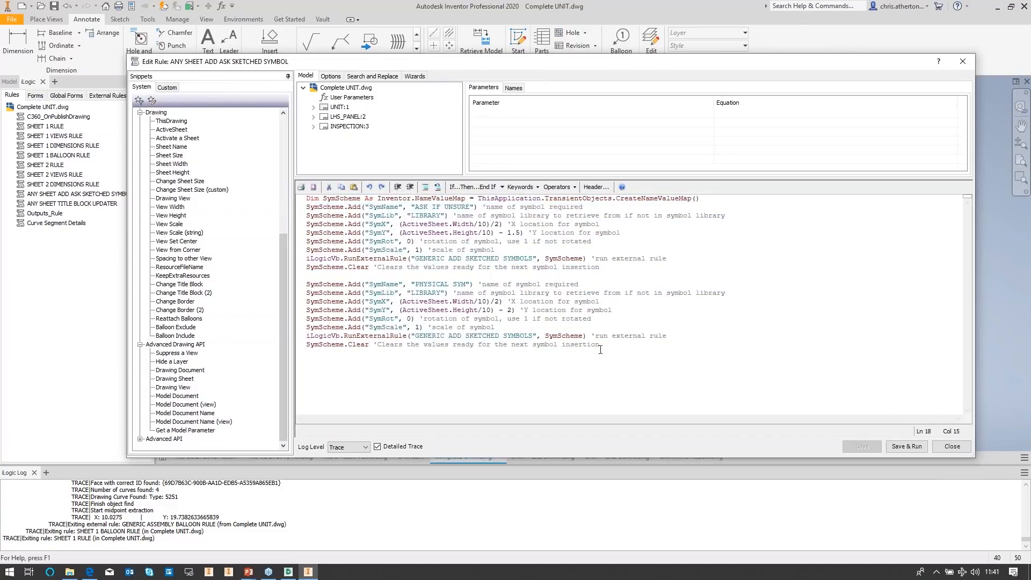
pyautogui.press('Return')
pyautogui.press('Return')
pyautogui.press('Return')
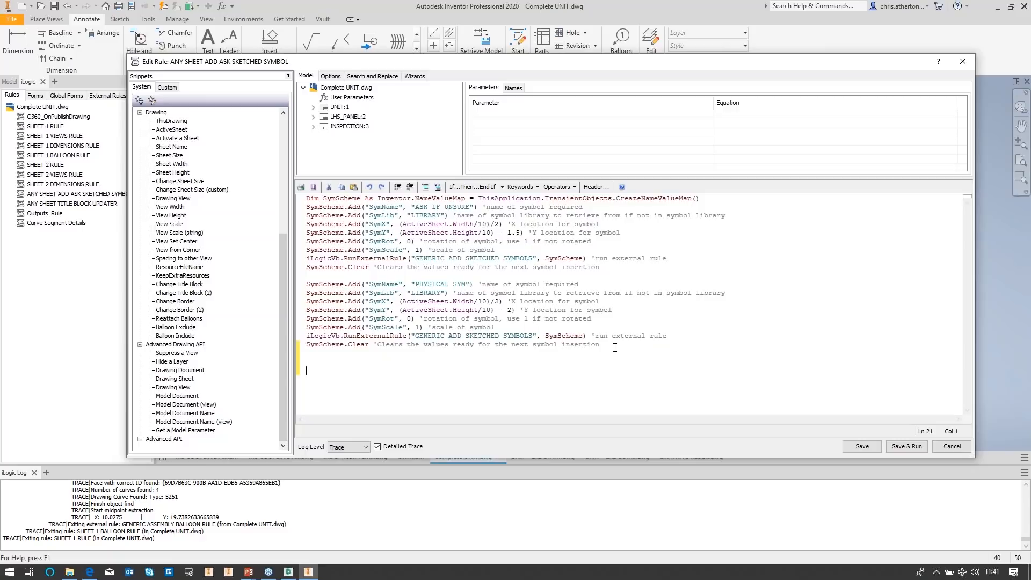
pyautogui.hotkey('ctrl', 'v')
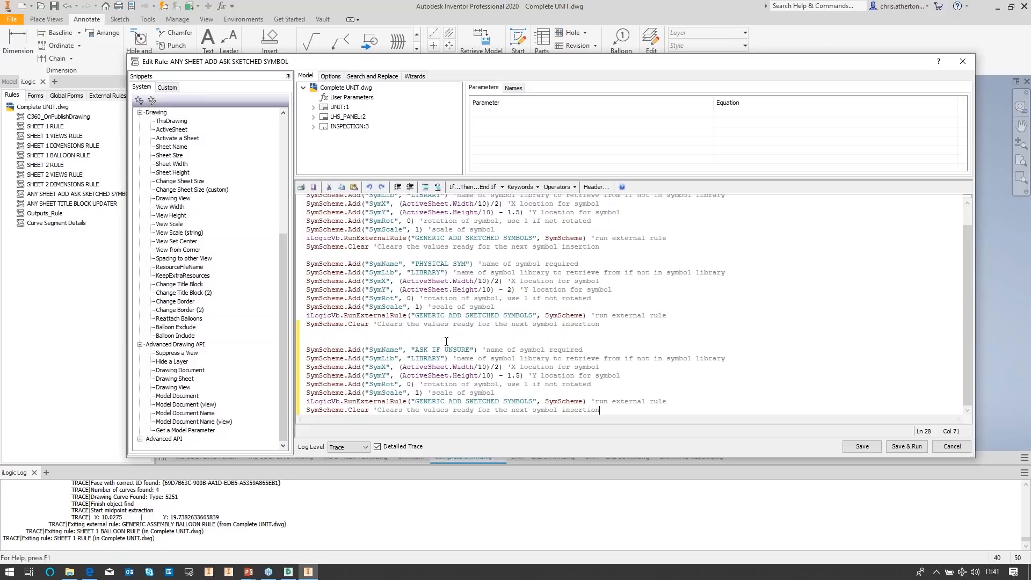
# Step: Set the SymX and SymY values of the duplicated ASK IF UNSURE block to 0
pyautogui.click(416, 351)
pyautogui.moveTo(416, 350); pyautogui.dragTo(475, 350)
pyautogui.click(455, 367)
pyautogui.moveTo(500, 367); pyautogui.dragTo(401, 370)
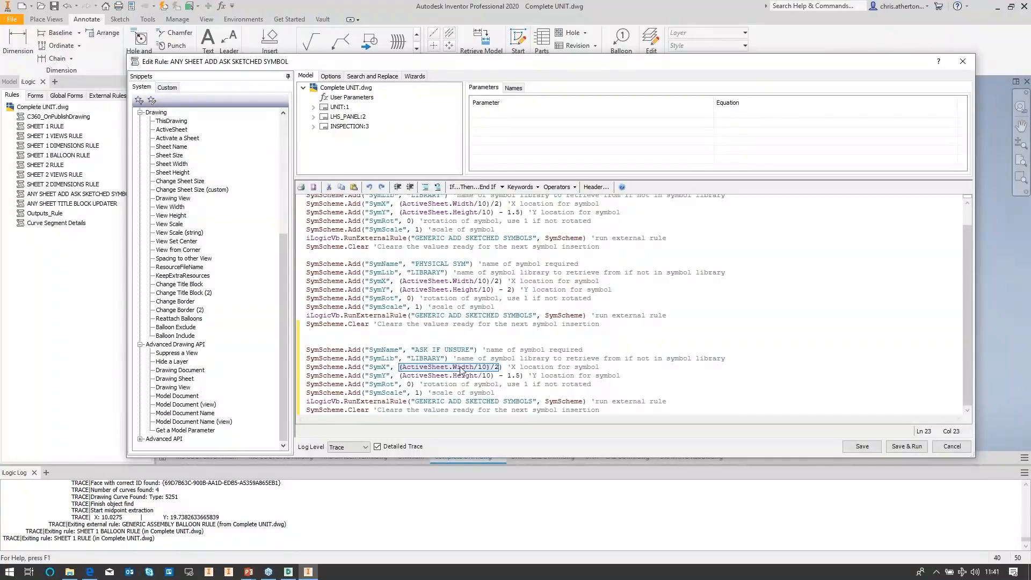
pyautogui.press('Delete')
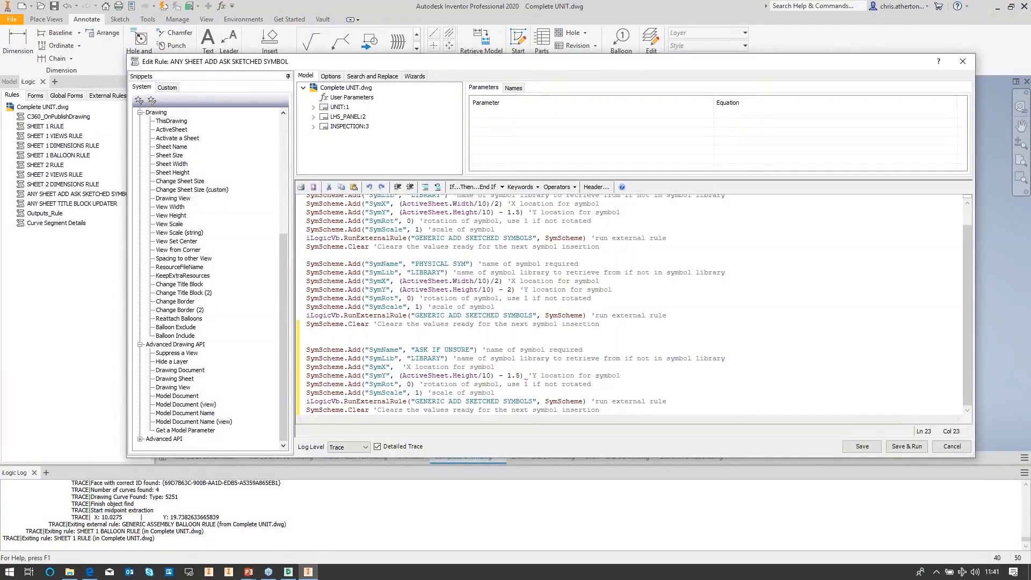
pyautogui.write('0)')
pyautogui.click(407, 375)
pyautogui.moveTo(400, 376); pyautogui.dragTo(521, 375)
pyautogui.write('0')
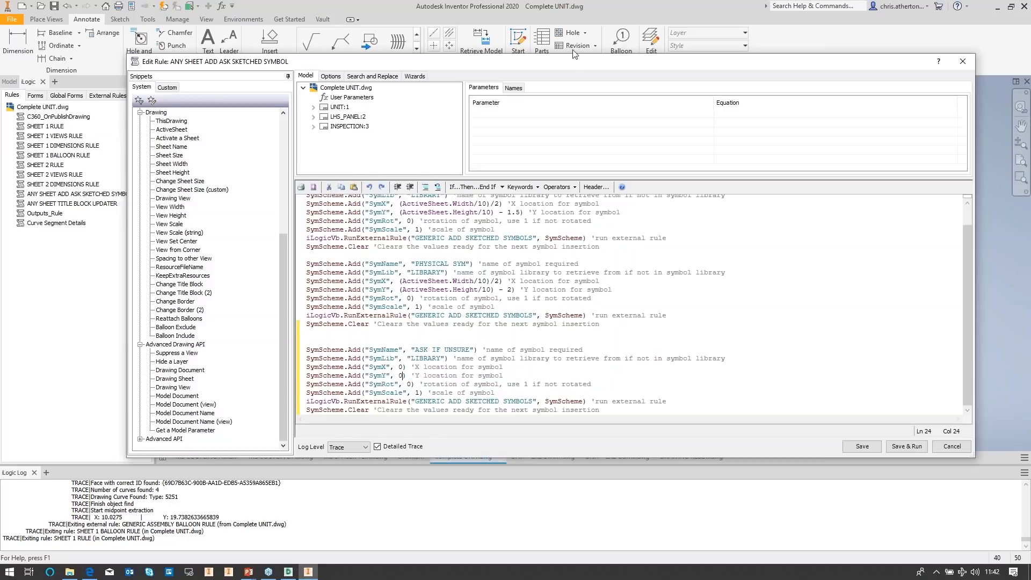
# Step: Save and run the ANY SHEET ADD ASK SKETCHED SYMBOL rule
pyautogui.moveTo(575, 65); pyautogui.dragTo(612, 10)
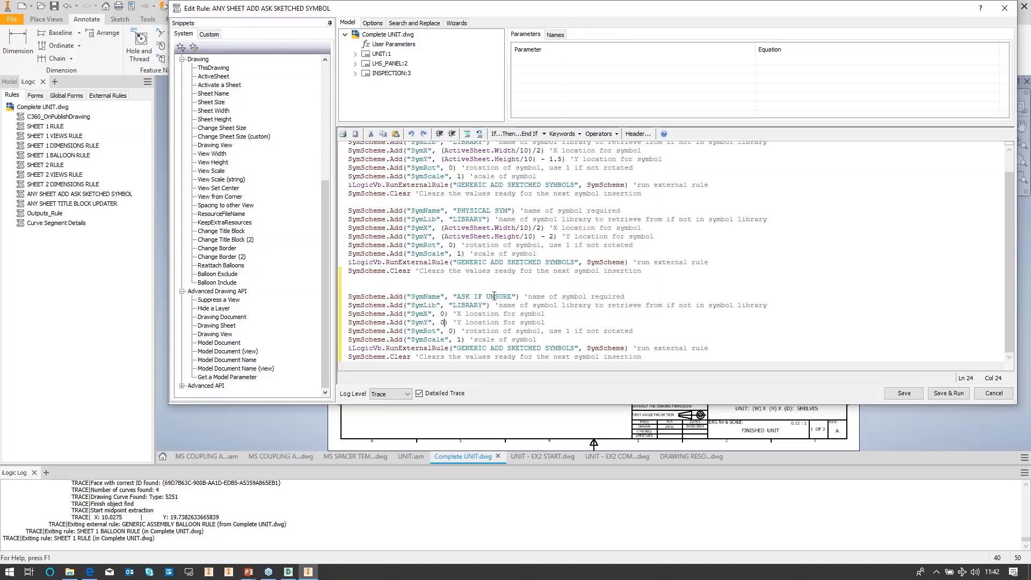
pyautogui.click(454, 330)
pyautogui.click(460, 339)
pyautogui.click(349, 298)
pyautogui.moveTo(350, 298); pyautogui.dragTo(684, 366)
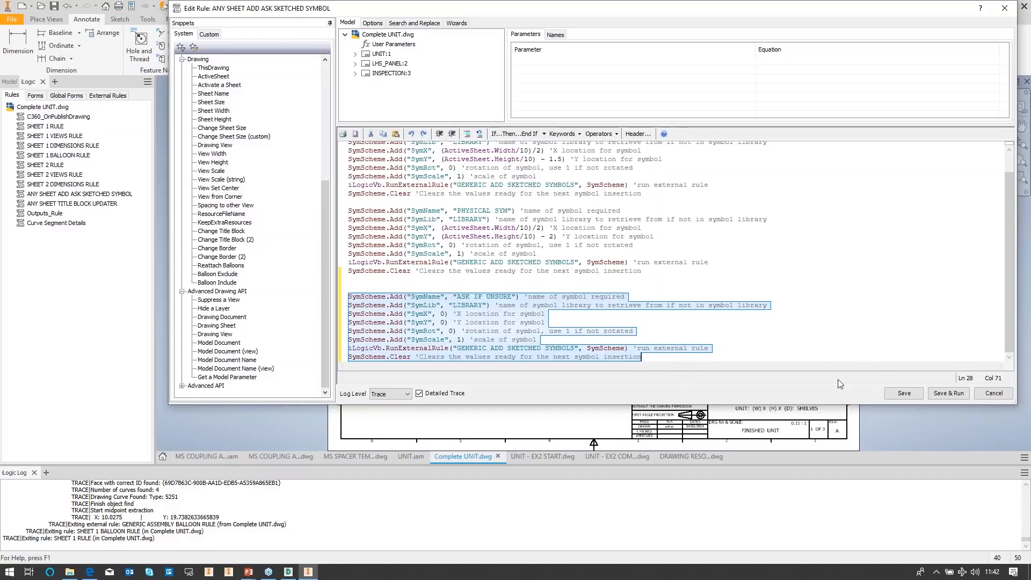
pyautogui.click(753, 336)
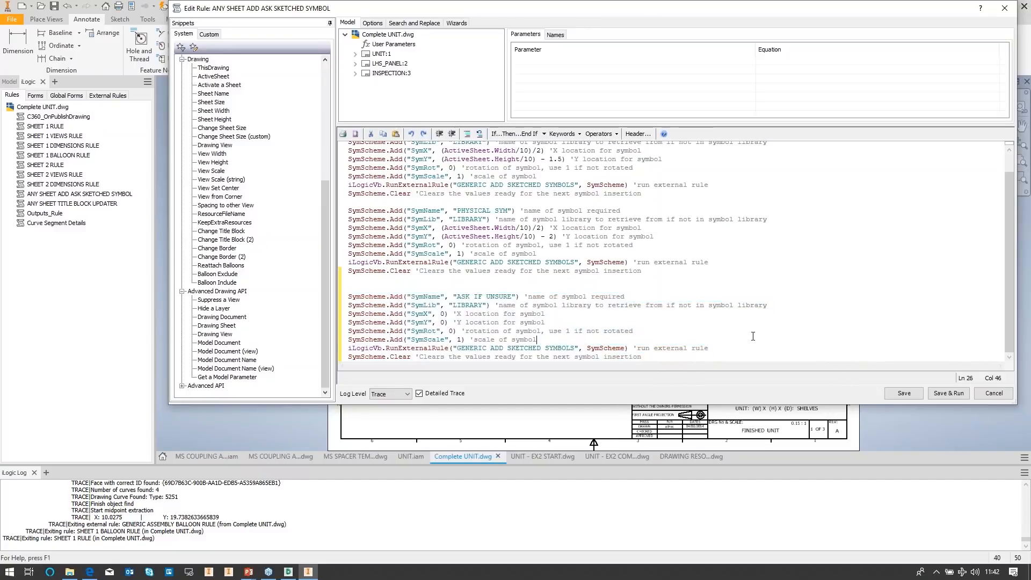
pyautogui.click(941, 395)
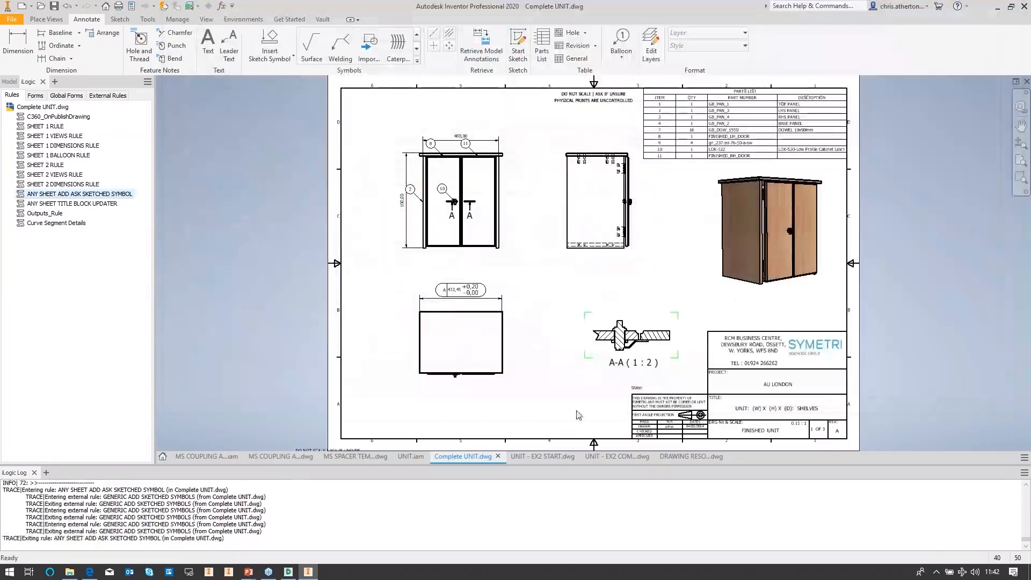
# Step: Zoom in on the sheet's lower-left corner to inspect the inserted symbol, and reopen the rule to review it
pyautogui.moveTo(382, 391); pyautogui.dragTo(402, 353, button='middle')
pyautogui.scroll(-6, 352, 413)
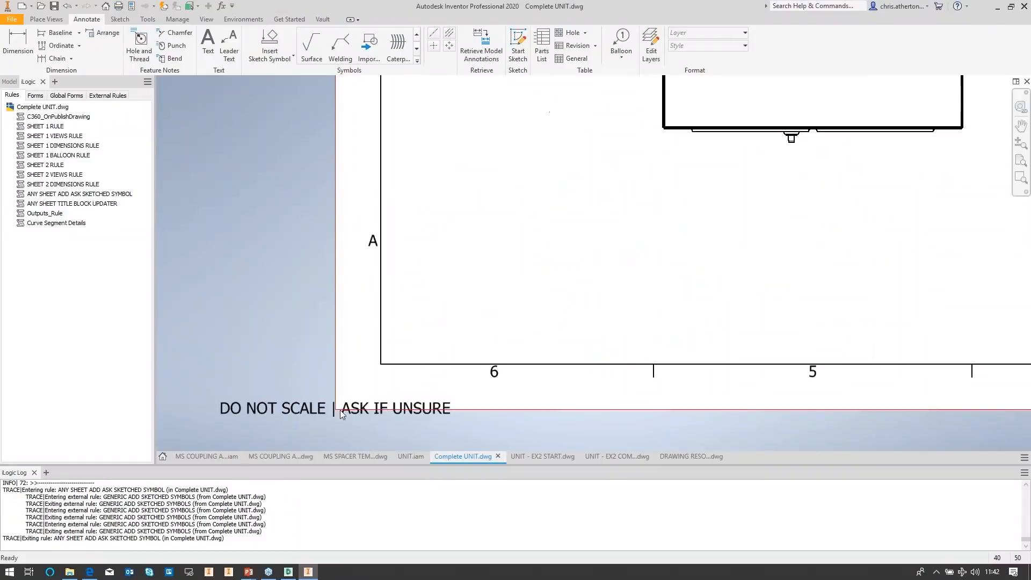
pyautogui.scroll(6, 344, 412)
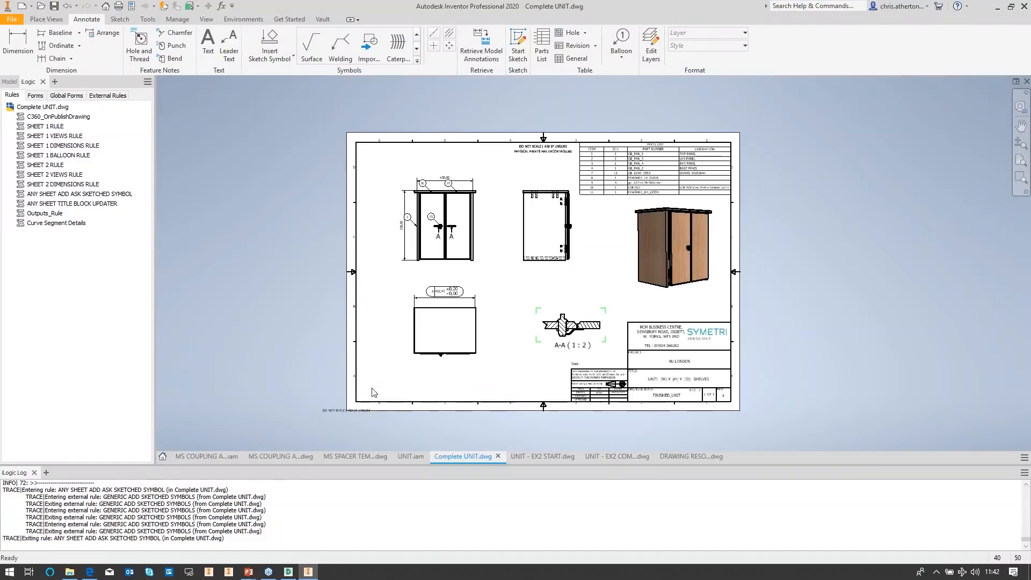
pyautogui.scroll(-3, 381, 374)
pyautogui.scroll(3, 378, 372)
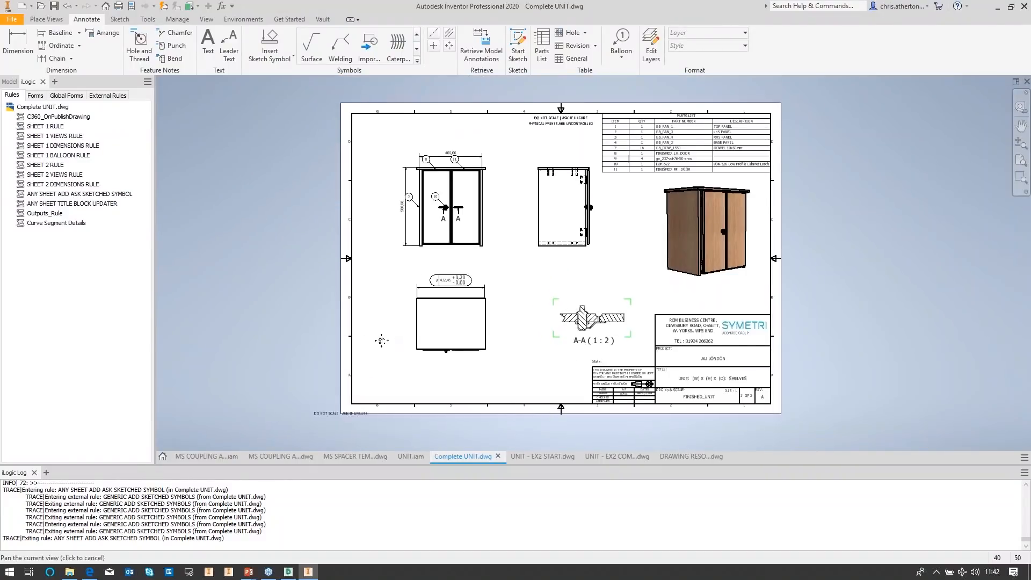
pyautogui.scroll(1, 370, 365)
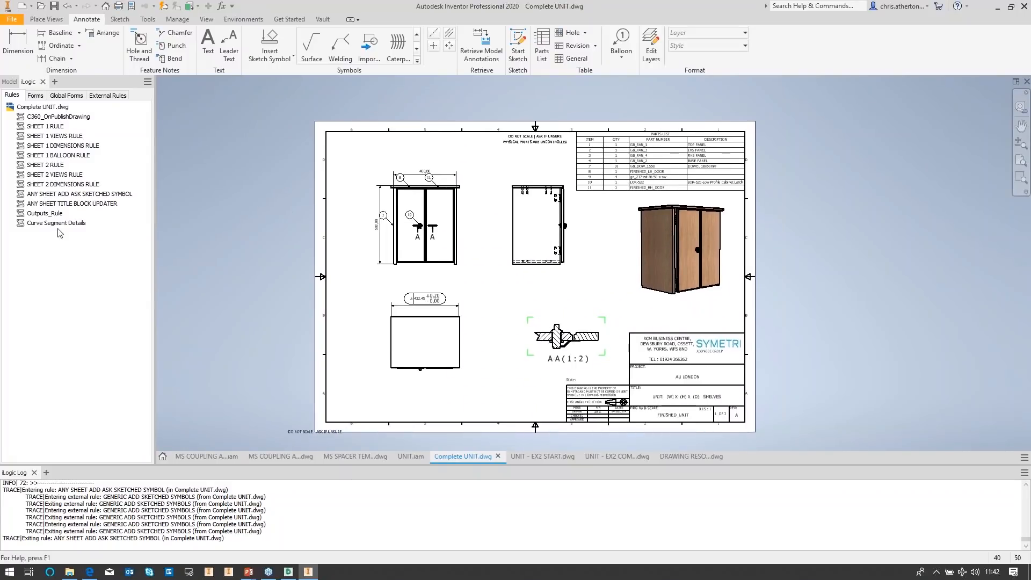
pyautogui.doubleClick(85, 194)
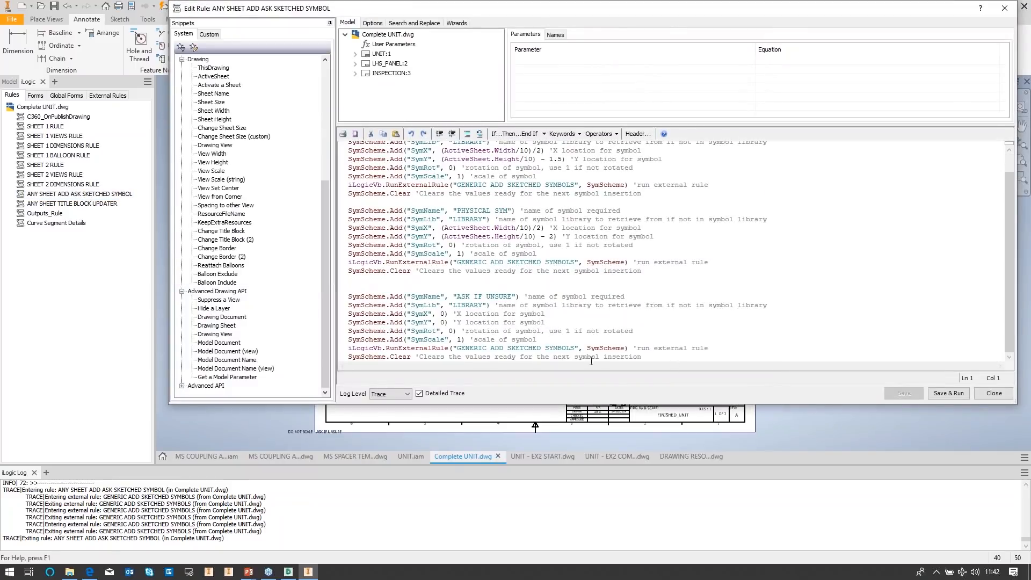
pyautogui.click(993, 394)
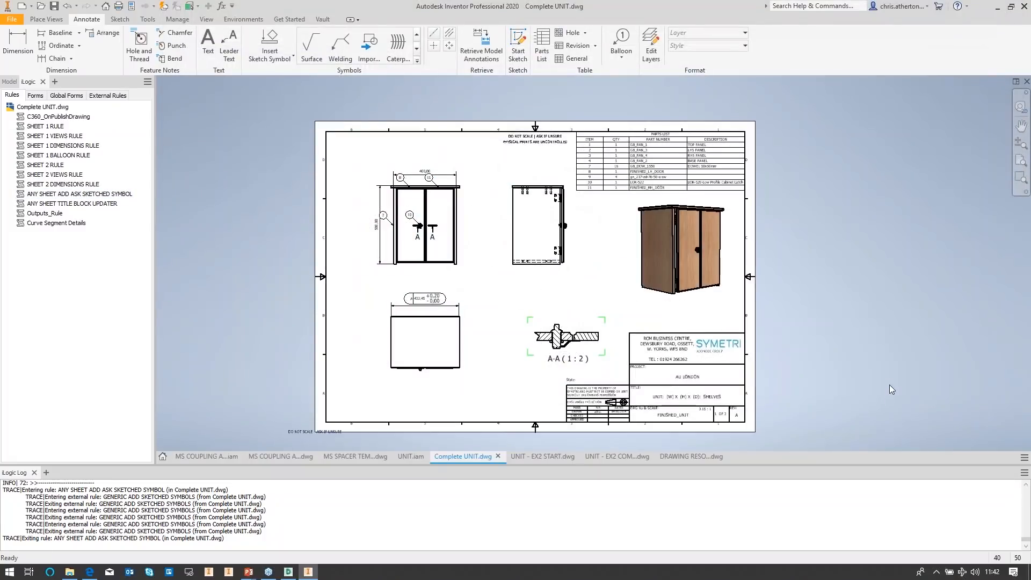
pyautogui.hotkey('alt', 'Tab')
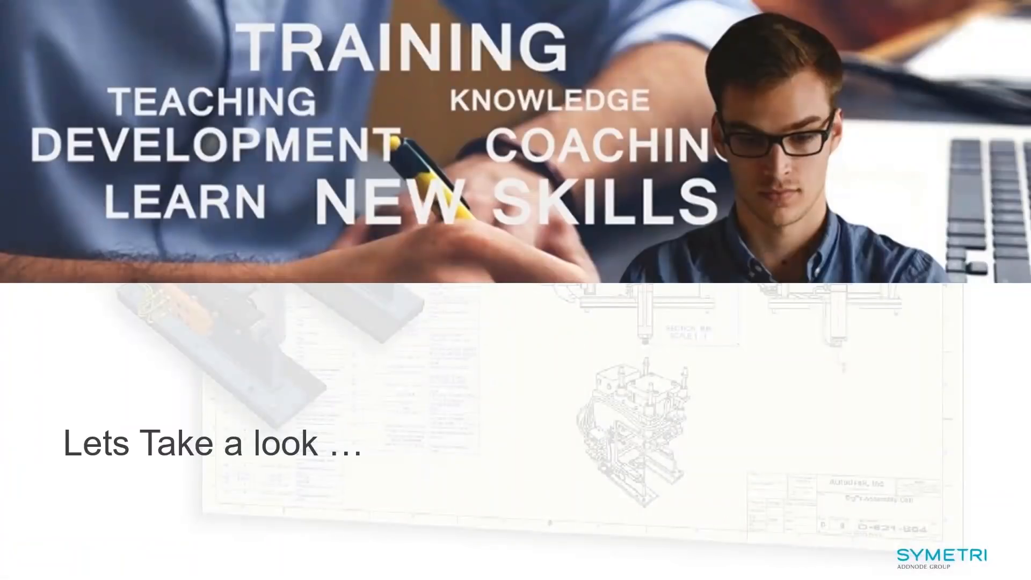
pyautogui.press('Right')
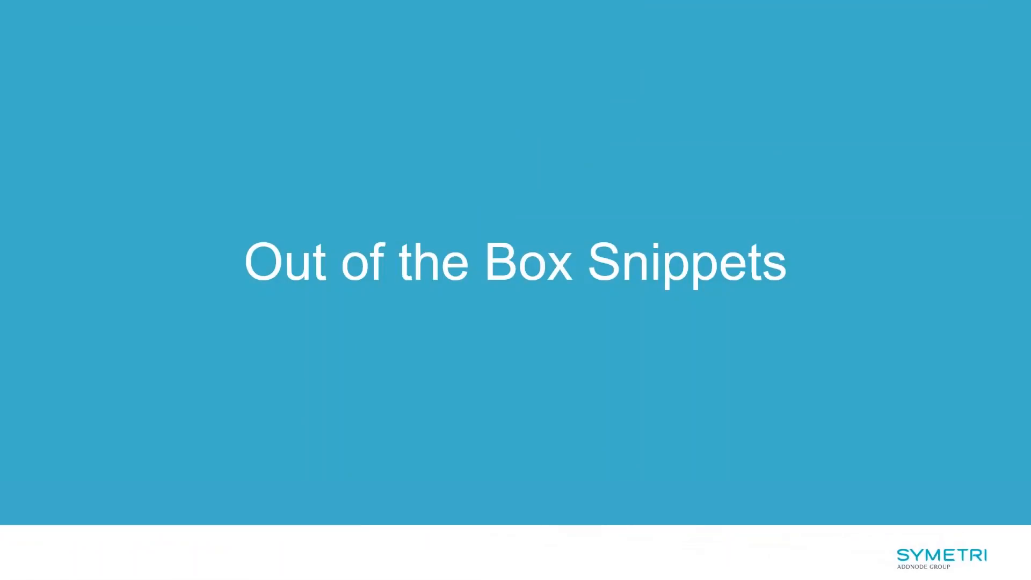
pyautogui.press('Right')
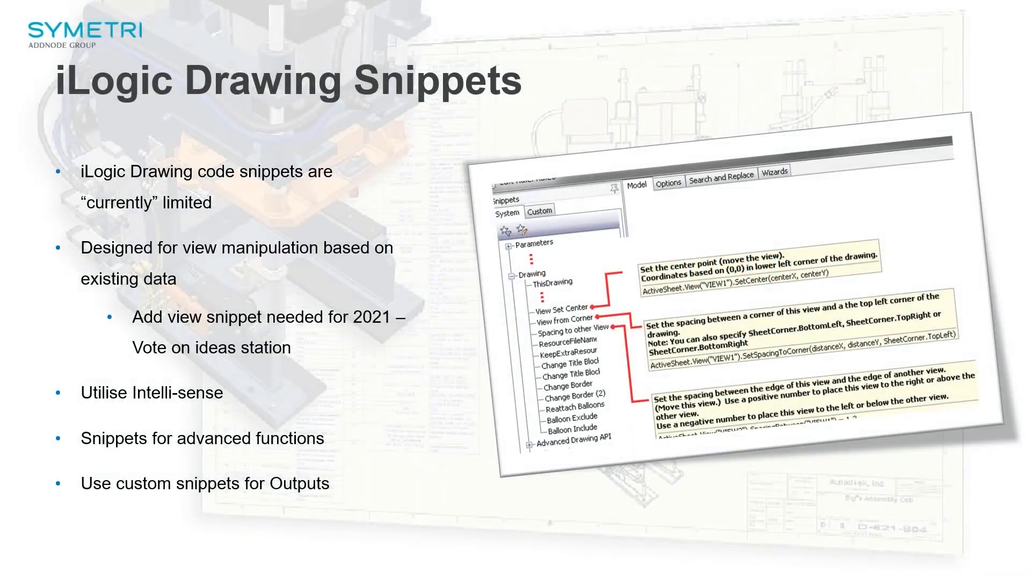